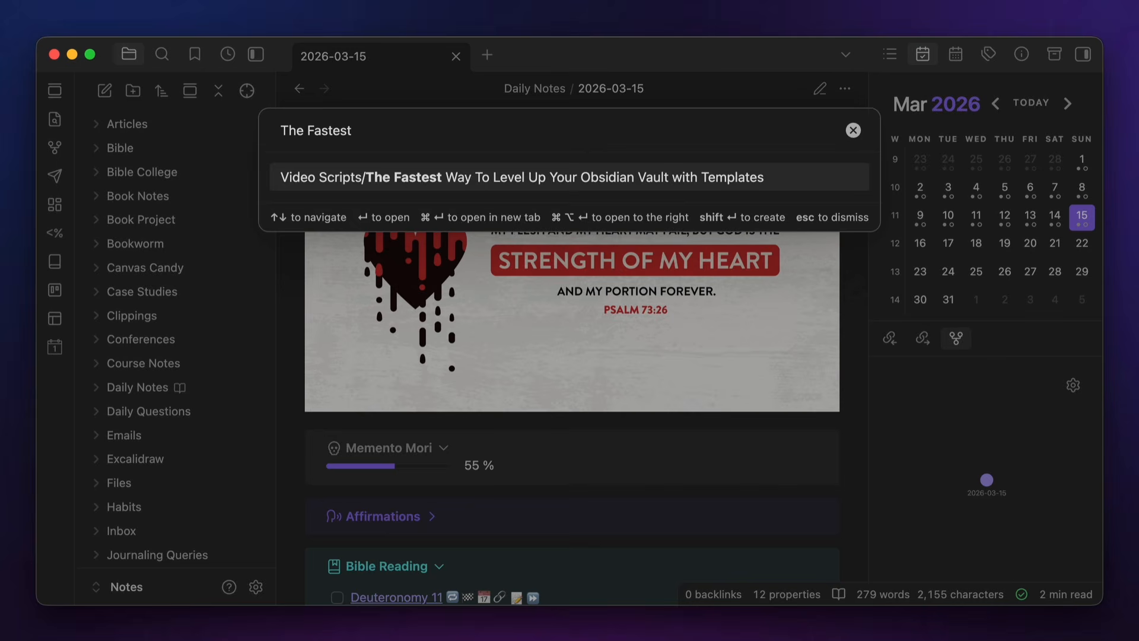
Step: Open the note "The Fastest Way To Level Up Your Obsidian Vault with Templates", and create a new note named "A Brand New Note"
key(Return)
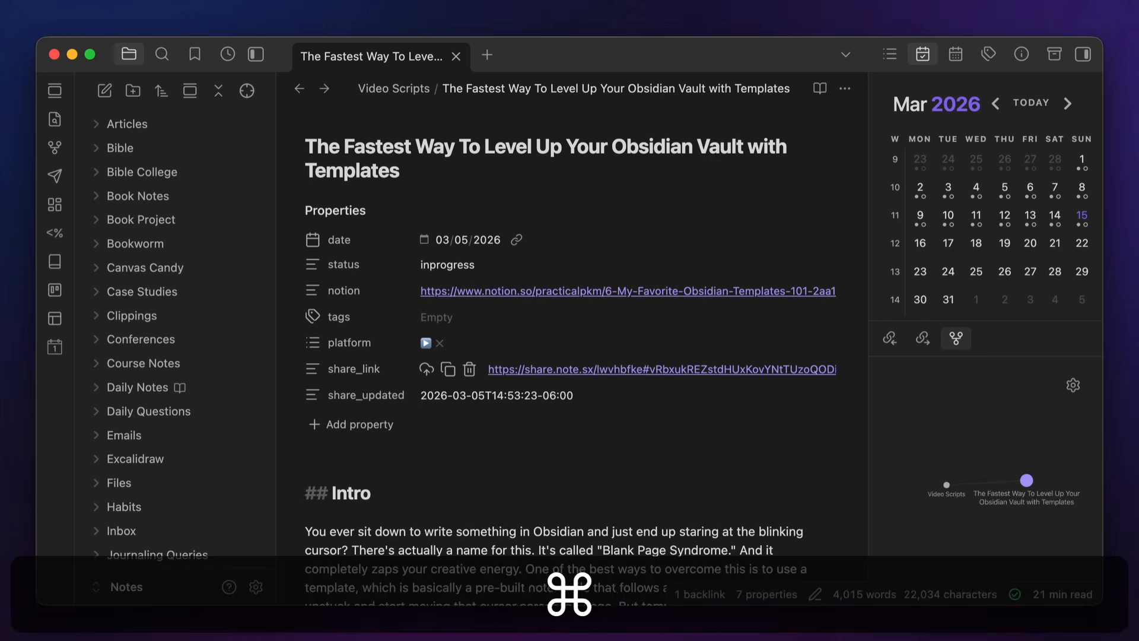
key(super+o)
text(A )
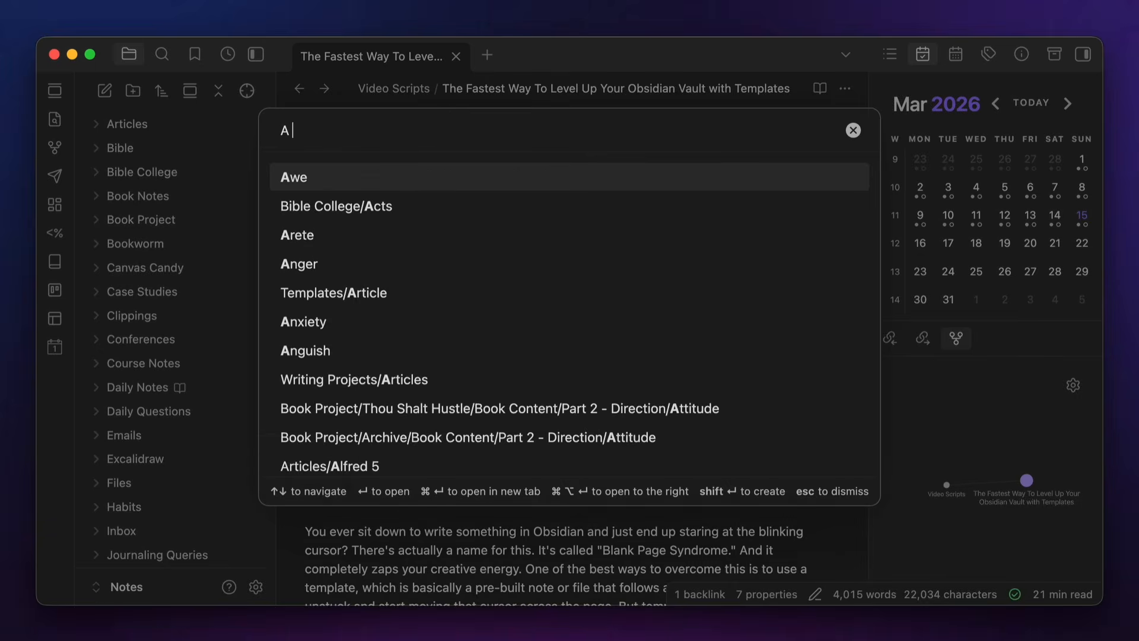
text(Brand New Note)
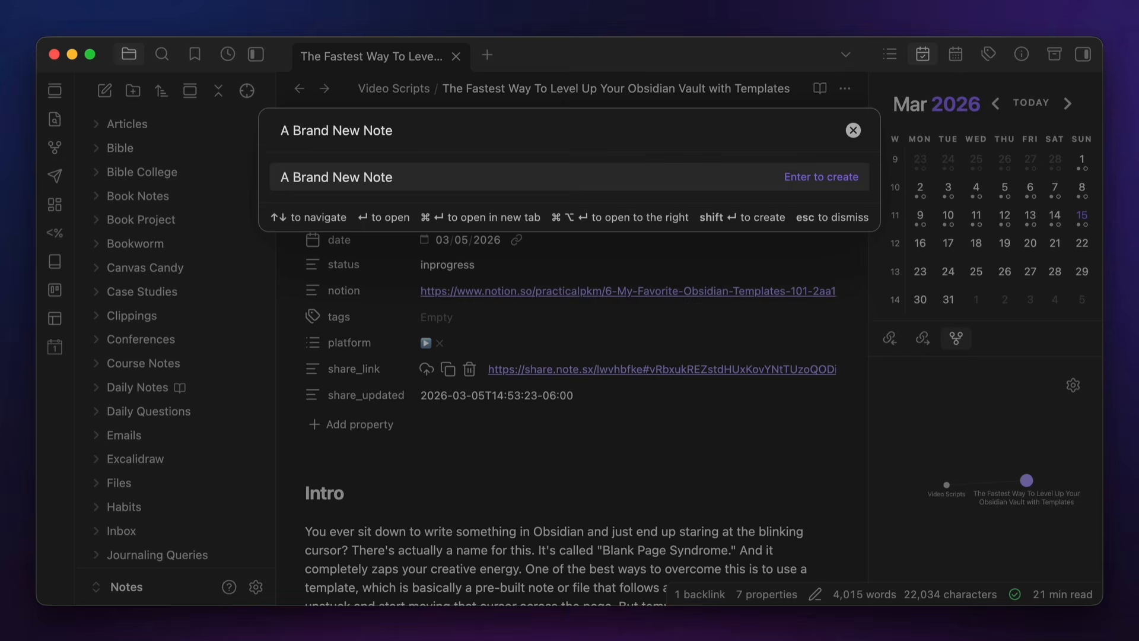
key(Return)
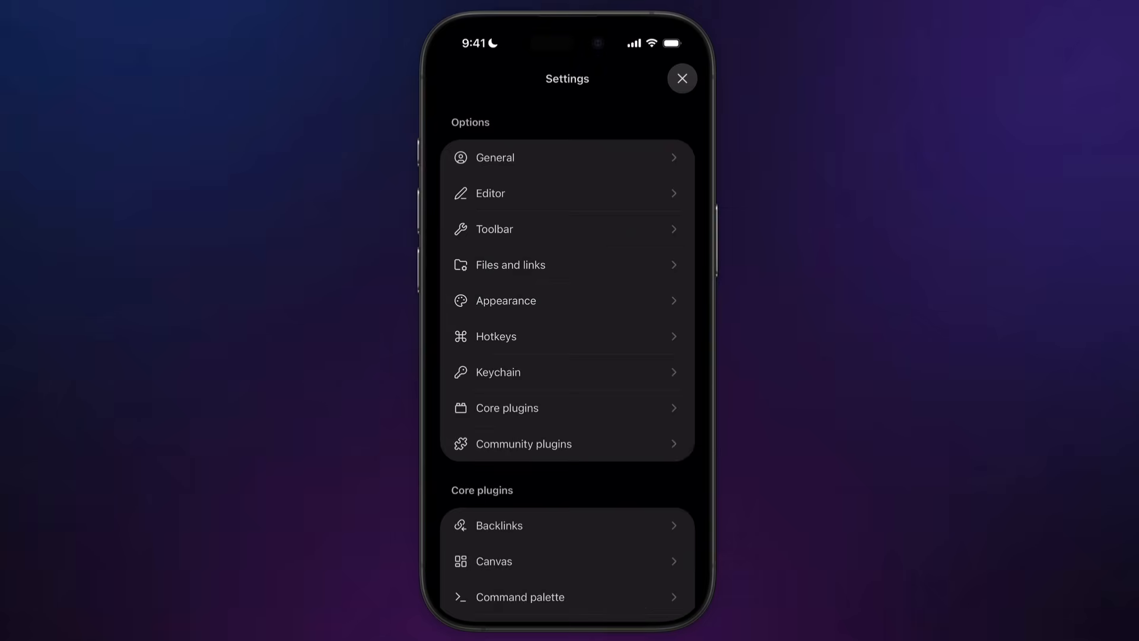
Step: Set the mobile Quick Action to "Quick switcher: Open quick switcher" and use it to open "10 Quick Obsidian Tips That Are Super Useful"
click(492, 229)
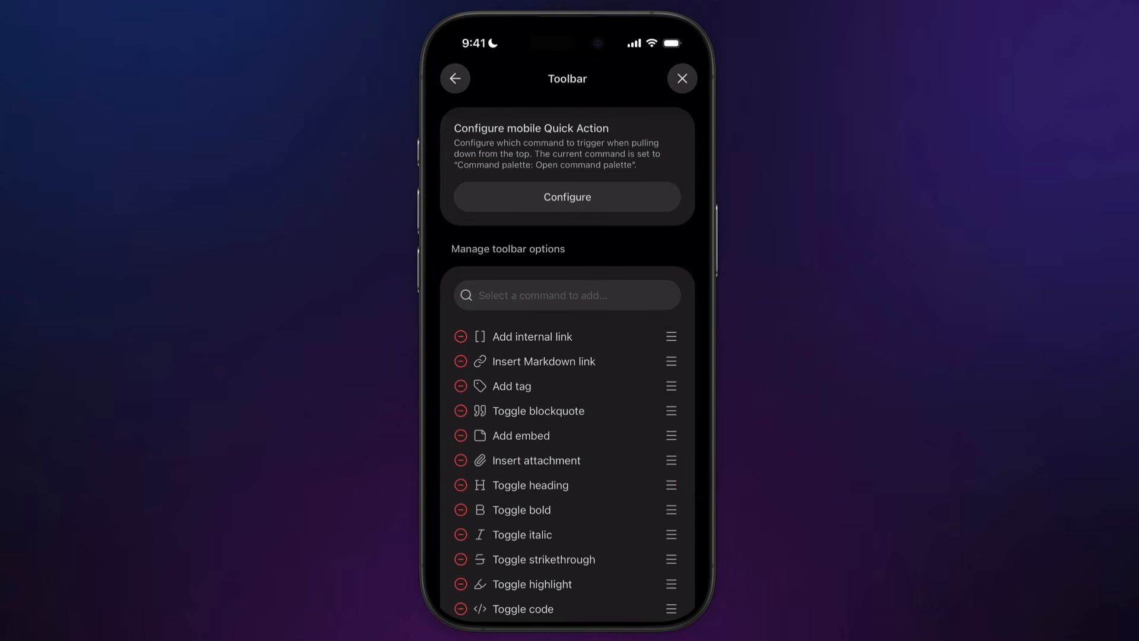
click(567, 197)
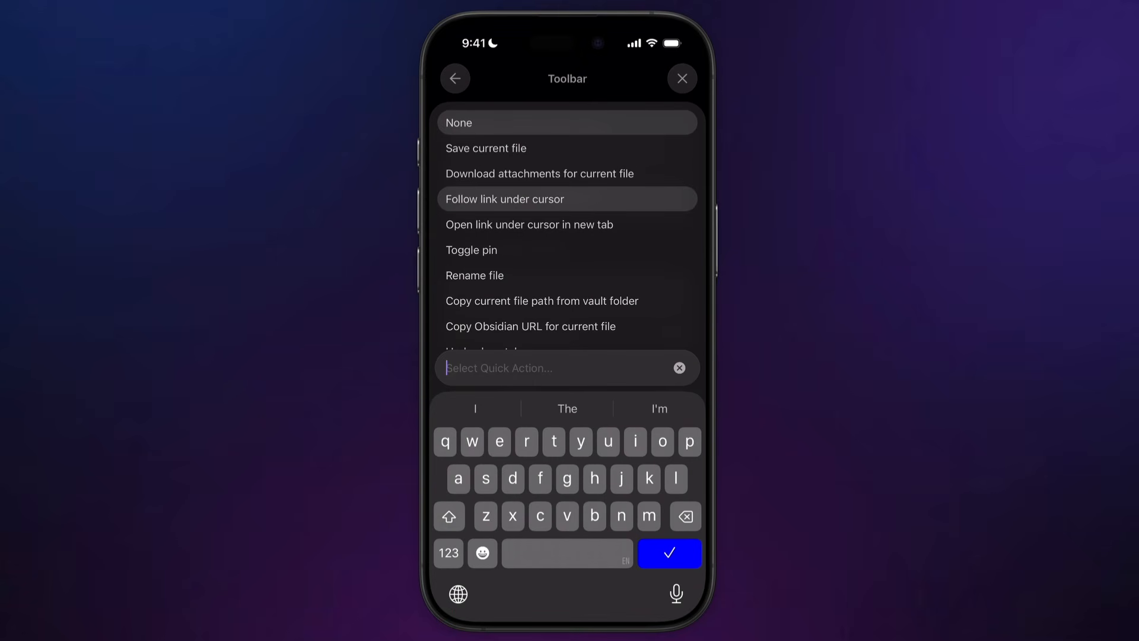
text(quick switcher)
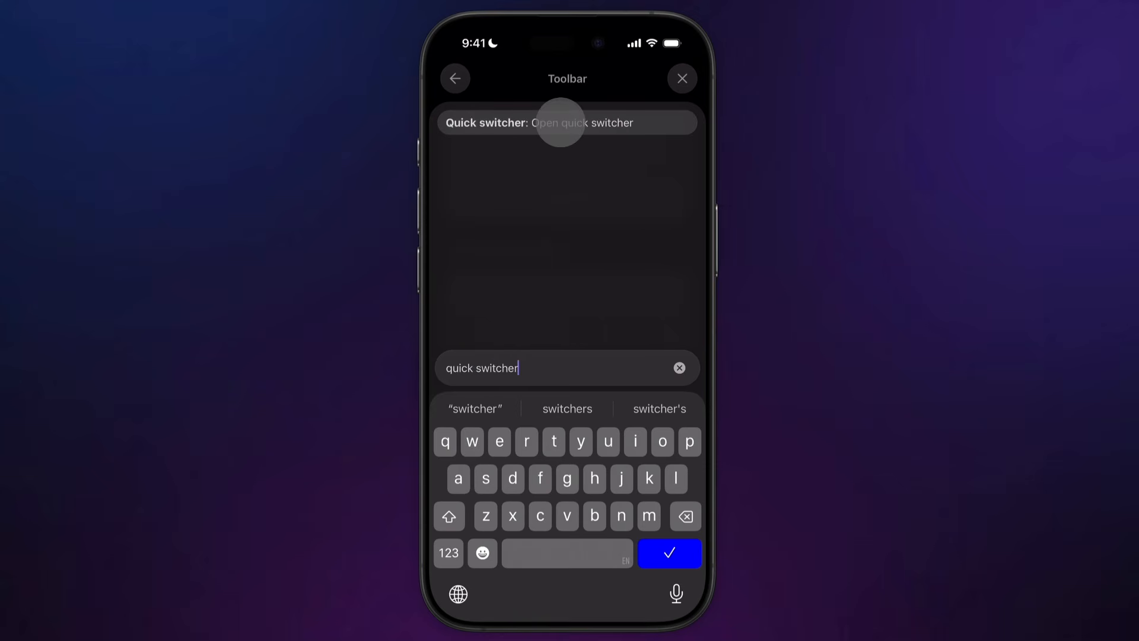
click(561, 123)
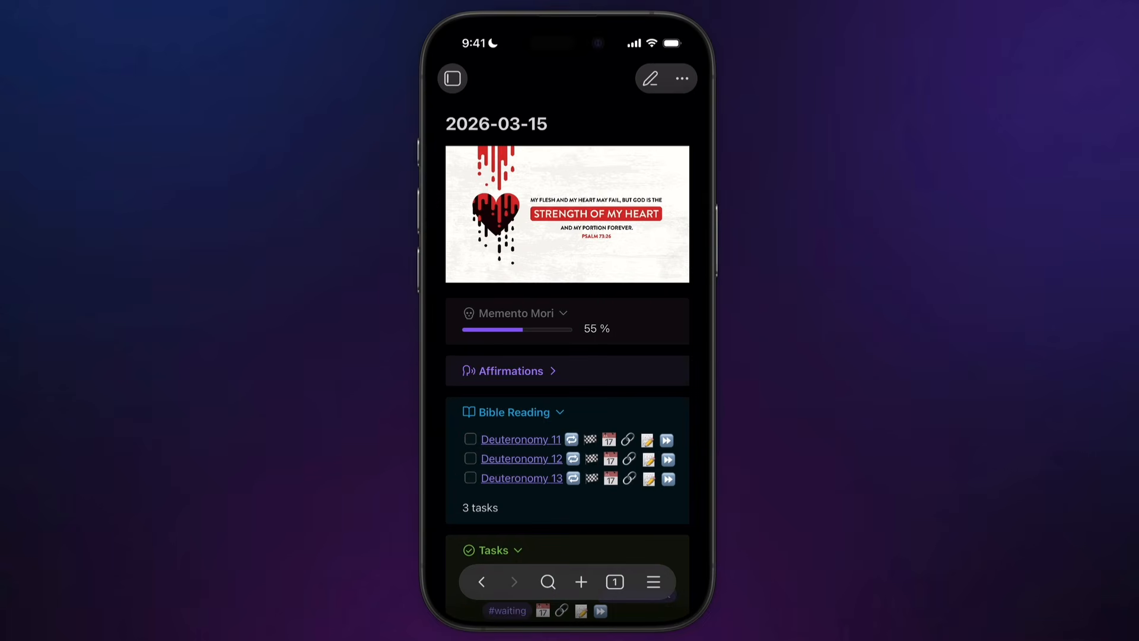
scroll(568, 332, up, 3)
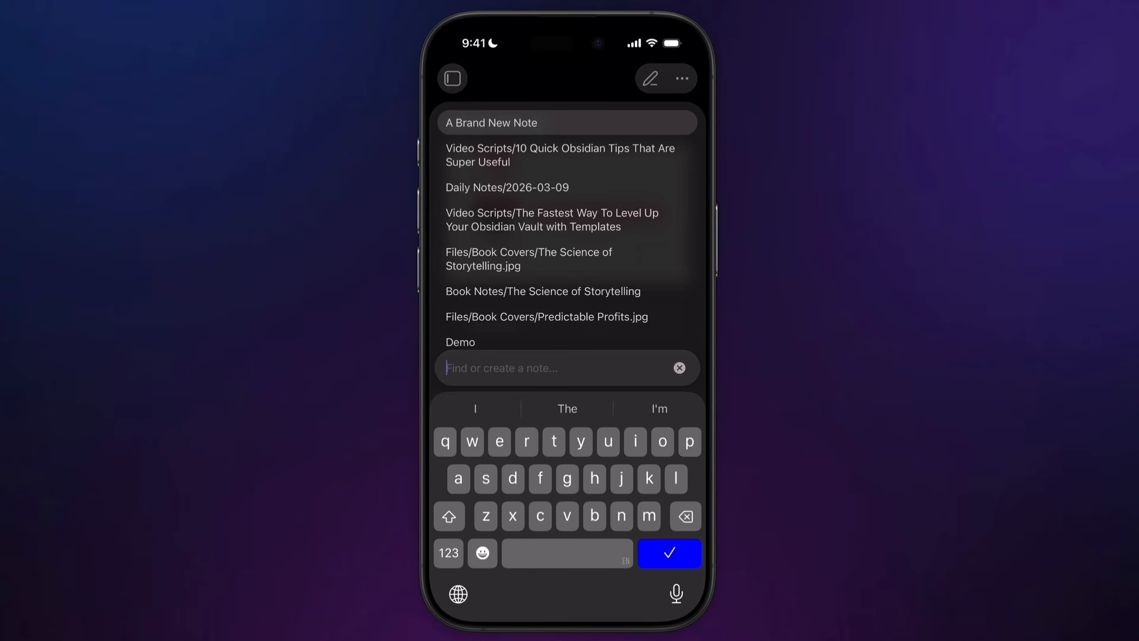
click(560, 155)
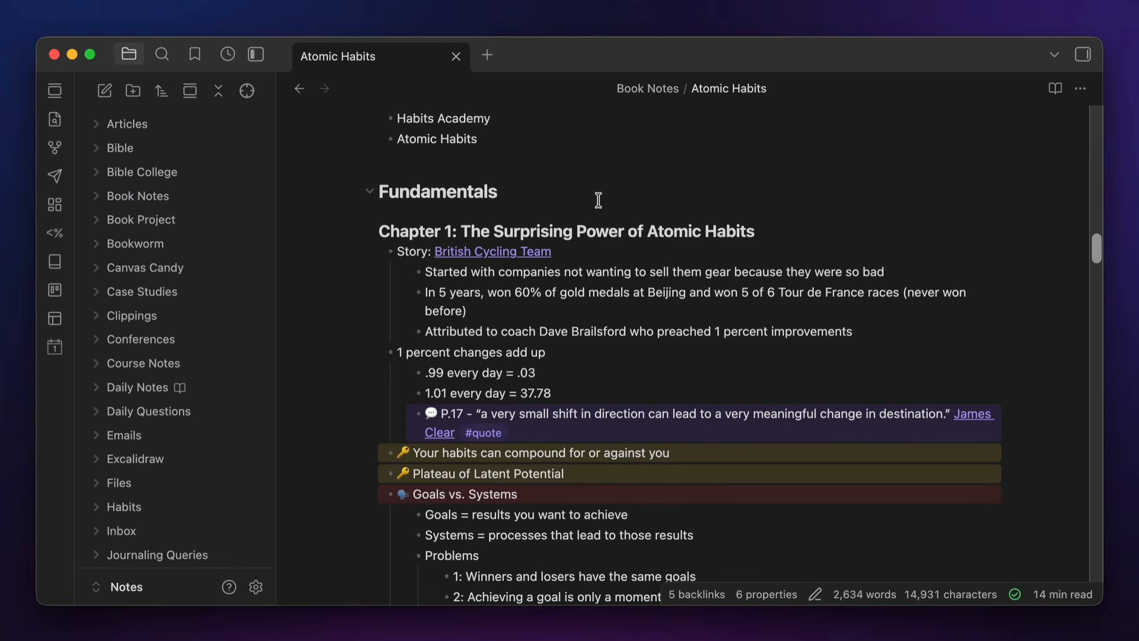
Step: Preview the British Cycling Team link in the Atomic Habits note and the G25 link in verse 16 of John 3
key(super)
mouse_move(518, 256)
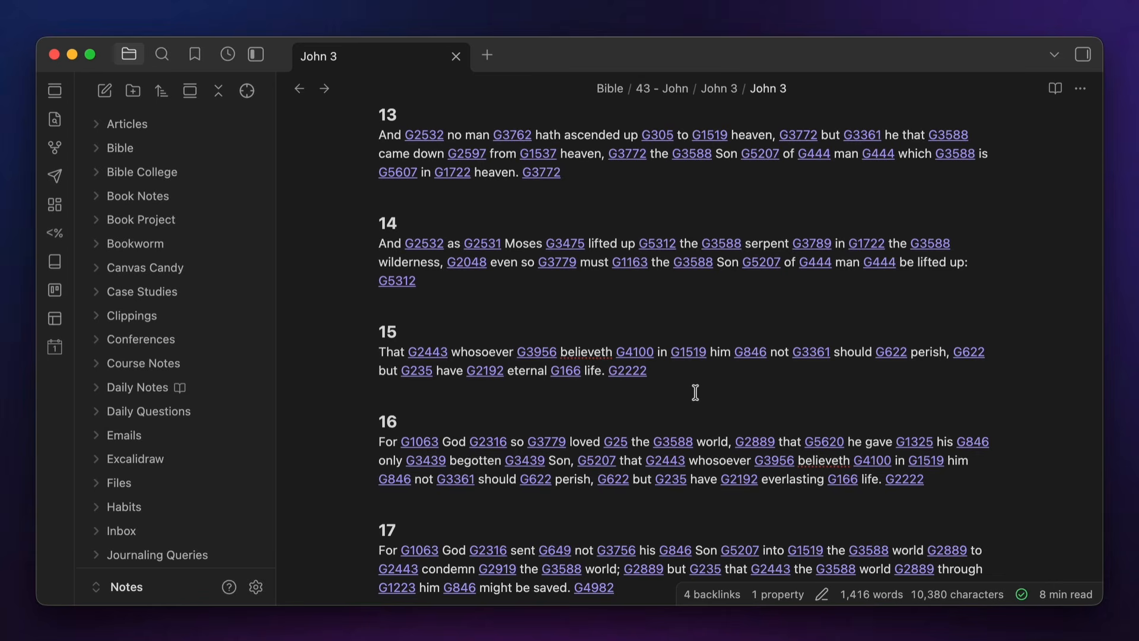
key(super)
mouse_move(615, 452)
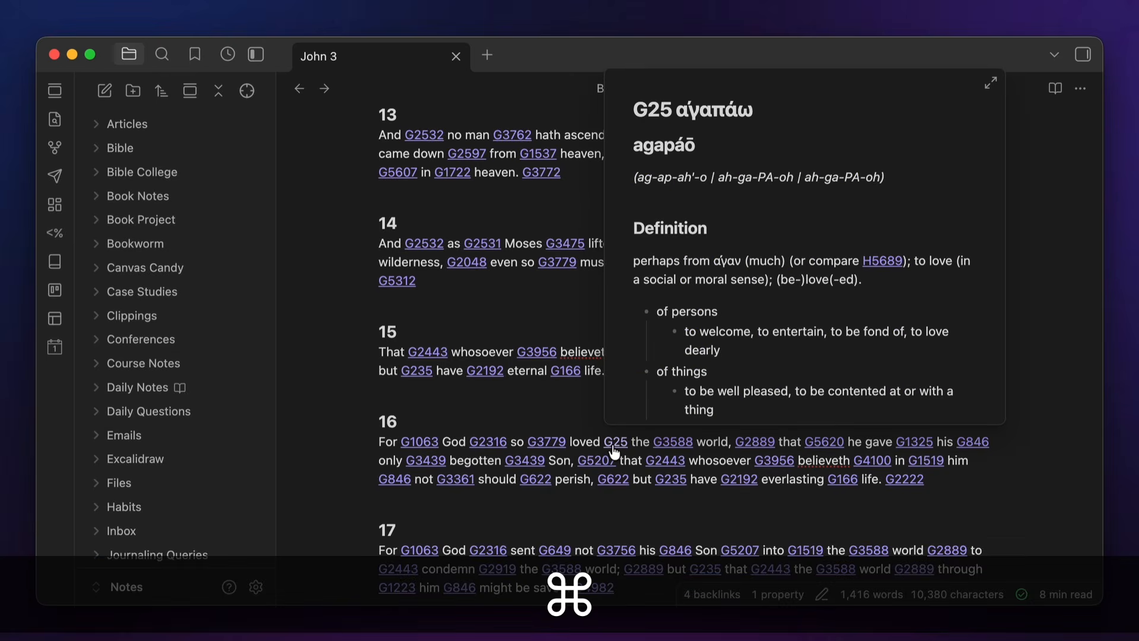
scroll(793, 302, down, 5)
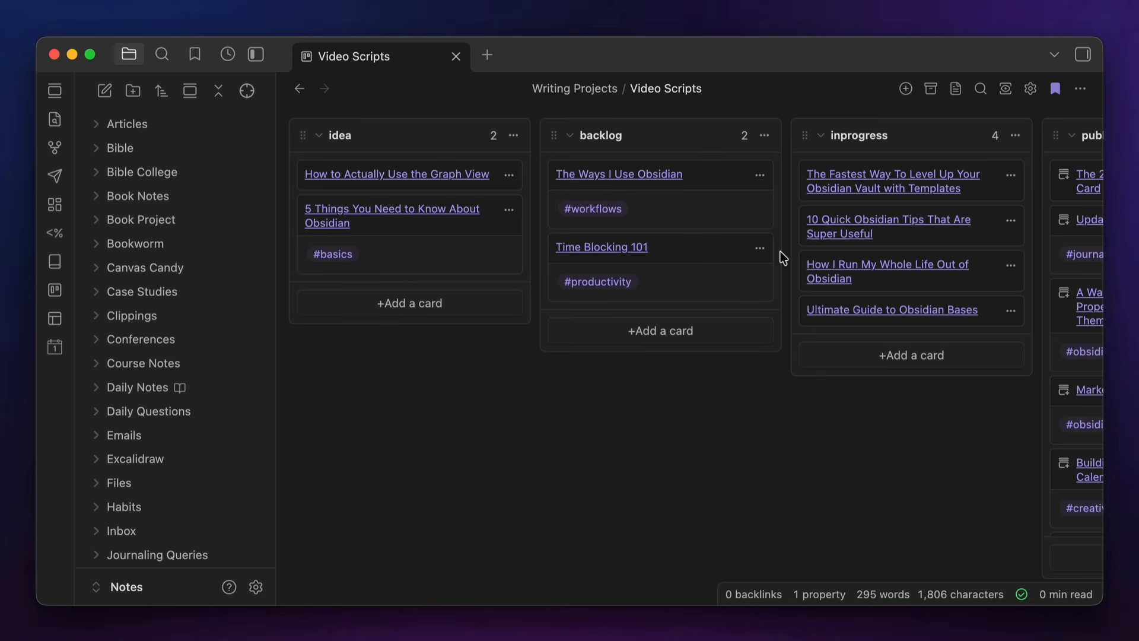
Step: In the page preview of the "10 Quick Obsidian Tips That Are Super Useful" card, set the date to 04/02/2026 and open the status property for editing
key(super)
mouse_move(836, 227)
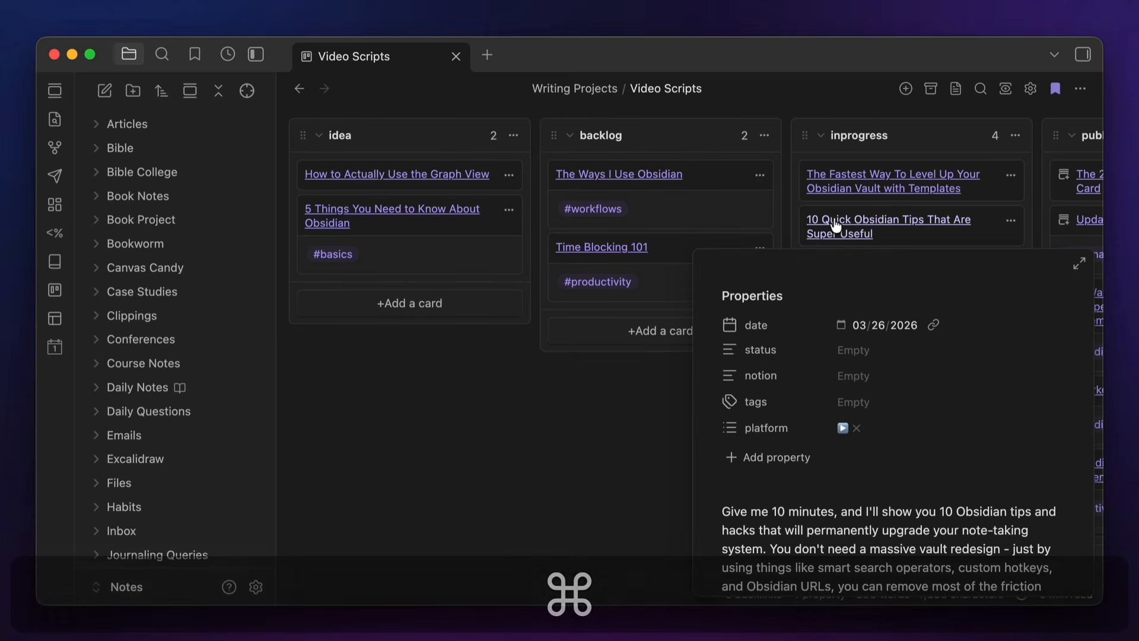
click(841, 325)
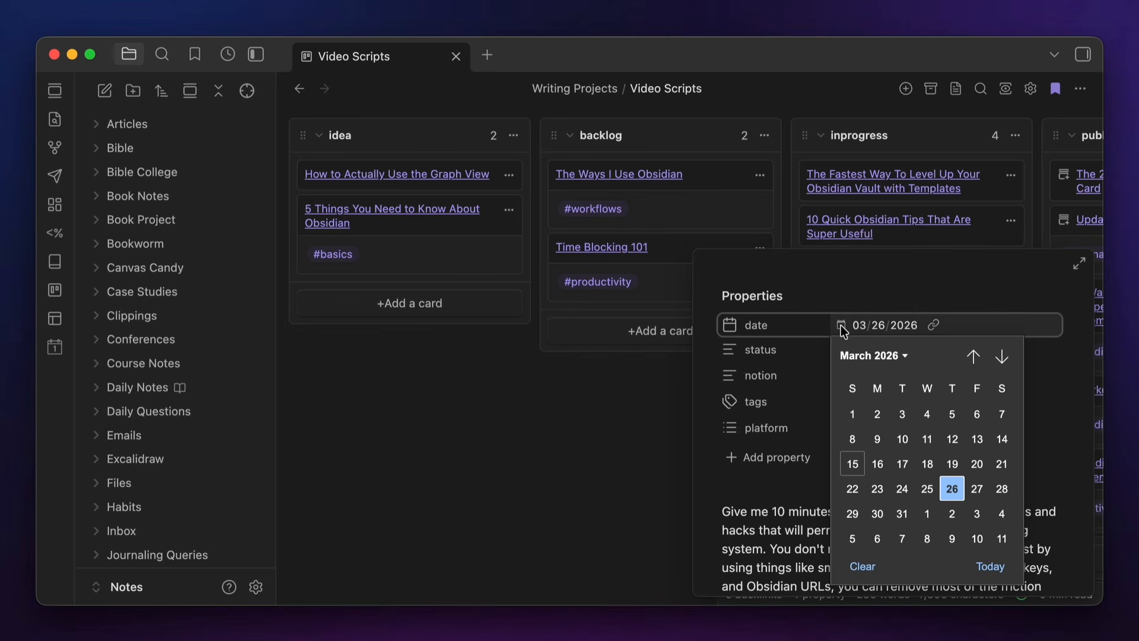
click(952, 514)
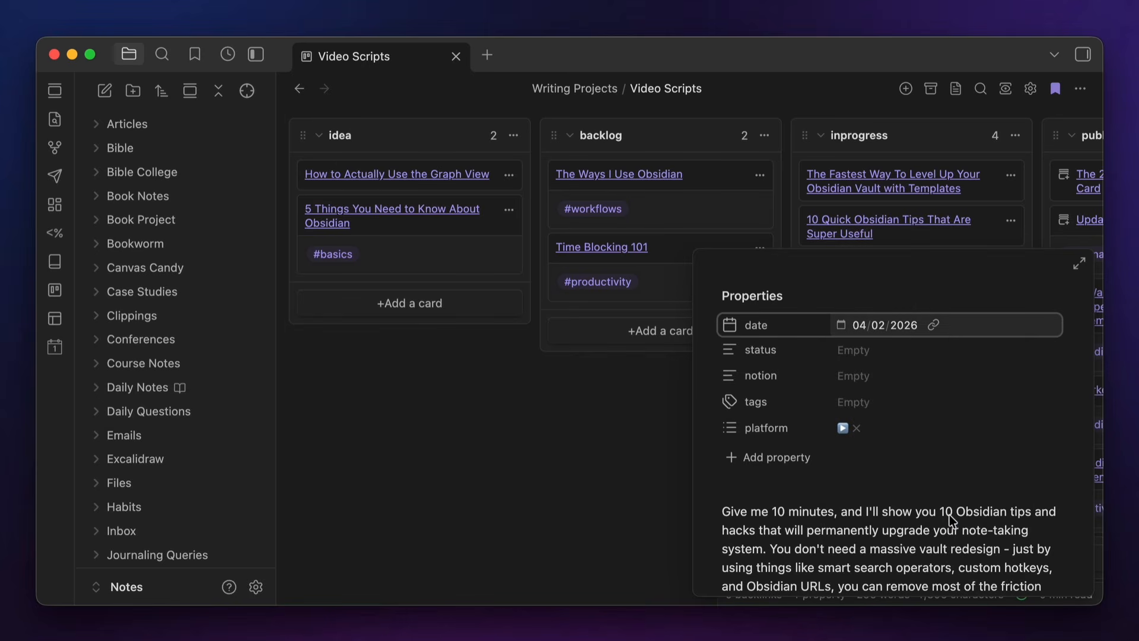
click(847, 352)
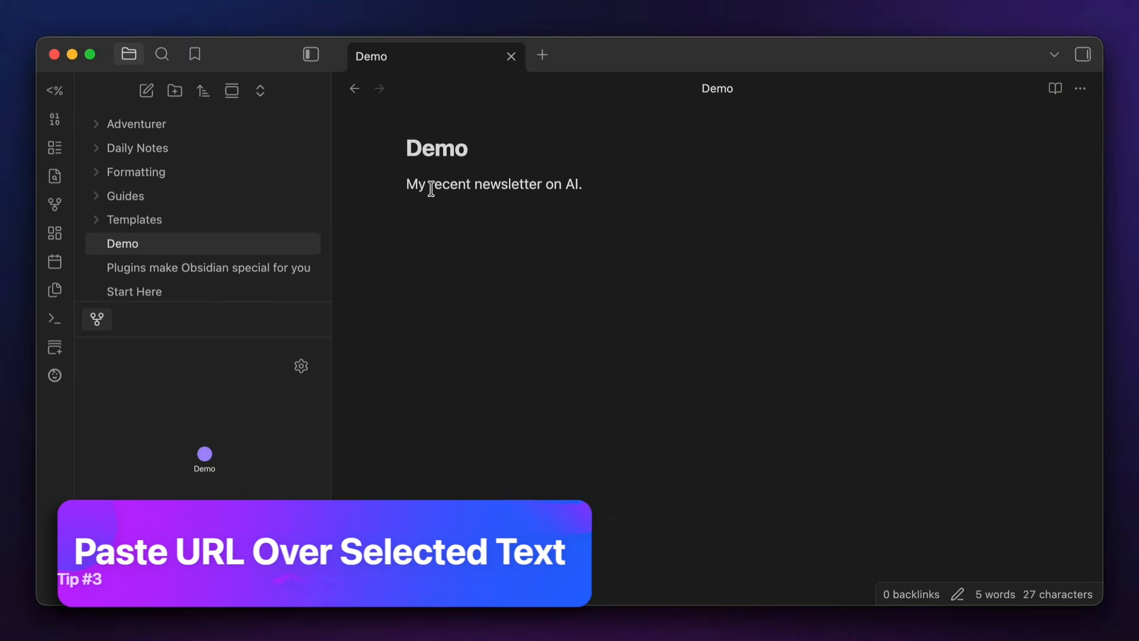
drag(429, 184, 541, 181)
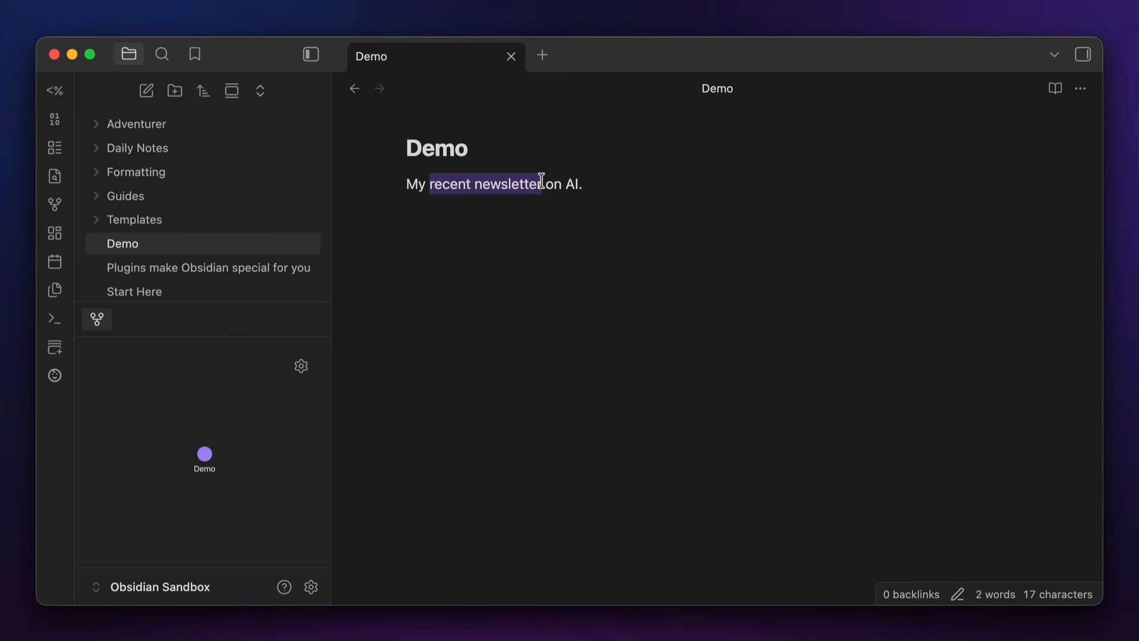
key(super+k)
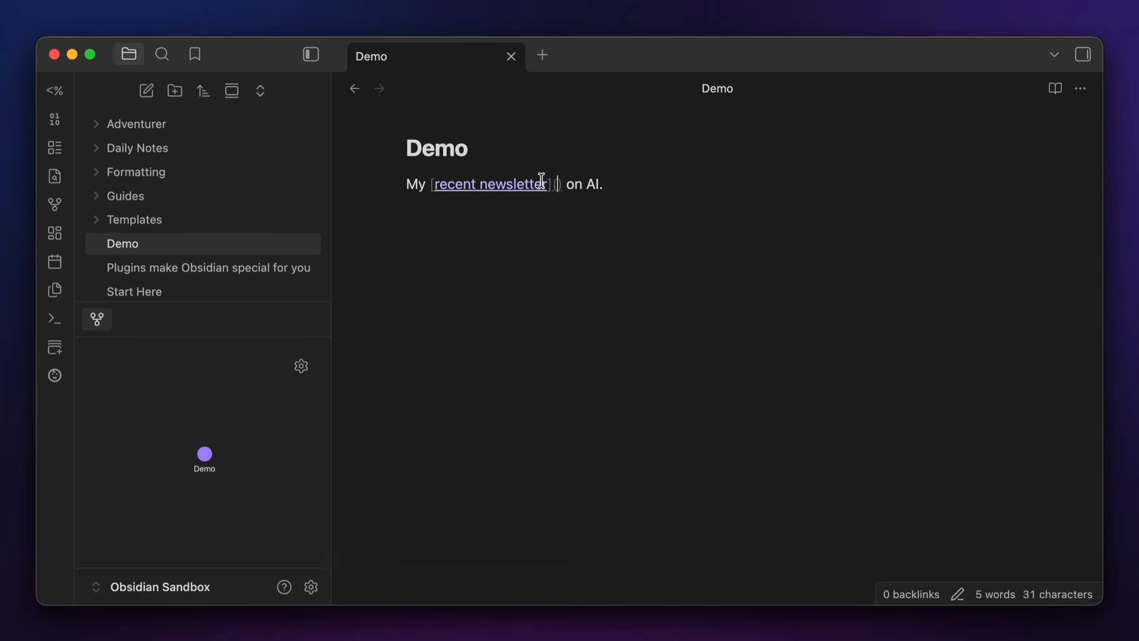
key(super+z)
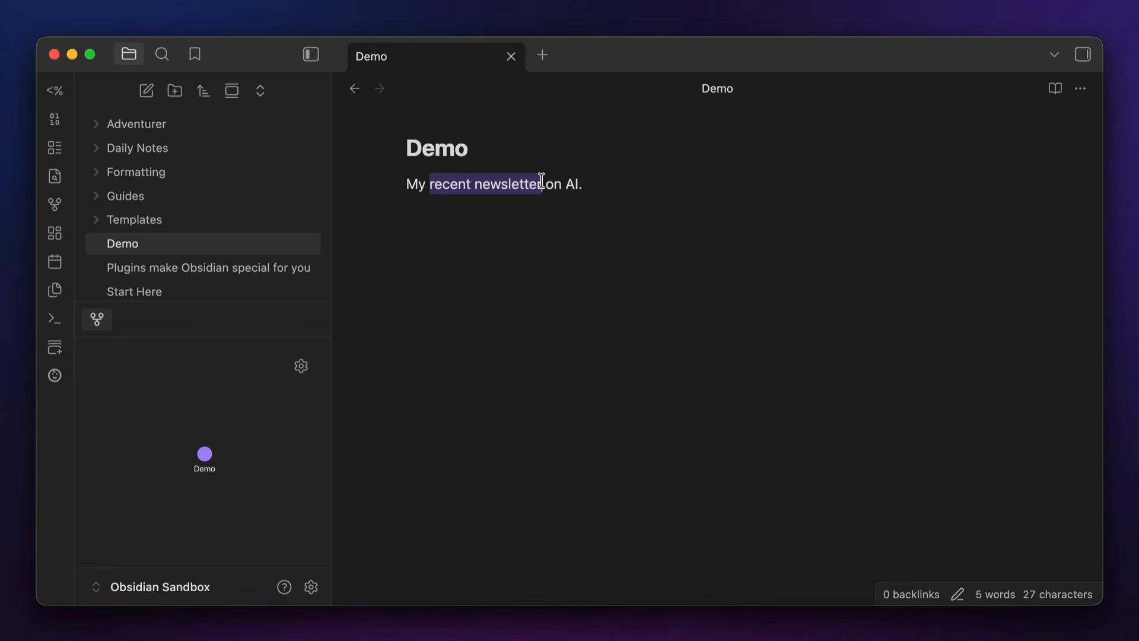
key(super+v)
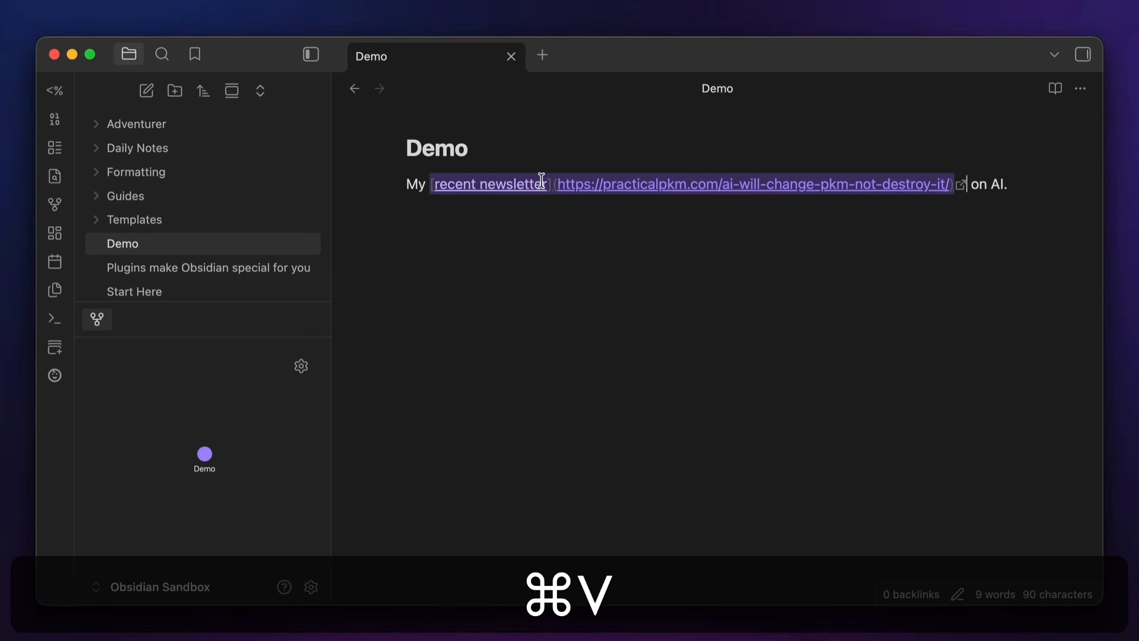
click(562, 328)
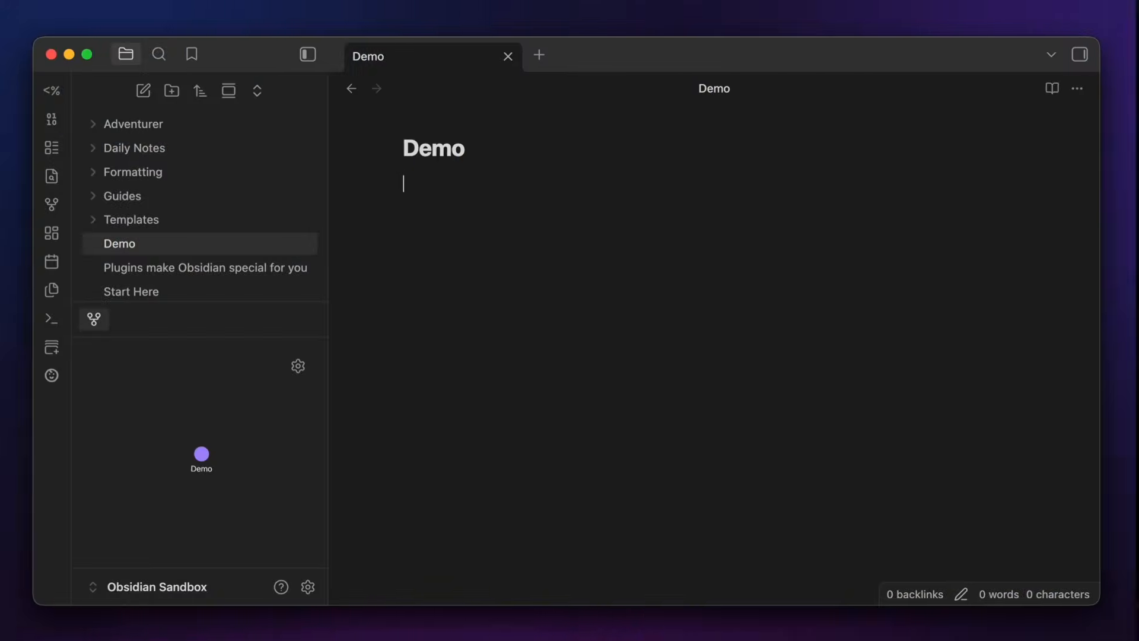
Step: Insert a callout into the empty Demo note and set its type to tip
key(super+p)
text(Insert callout)
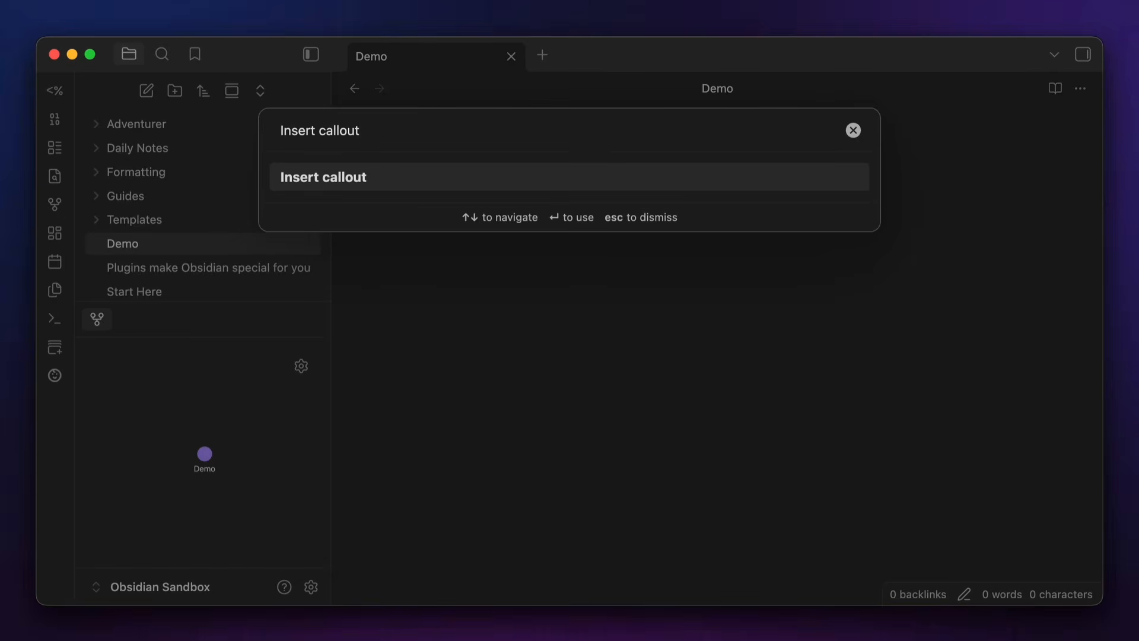
key(Return)
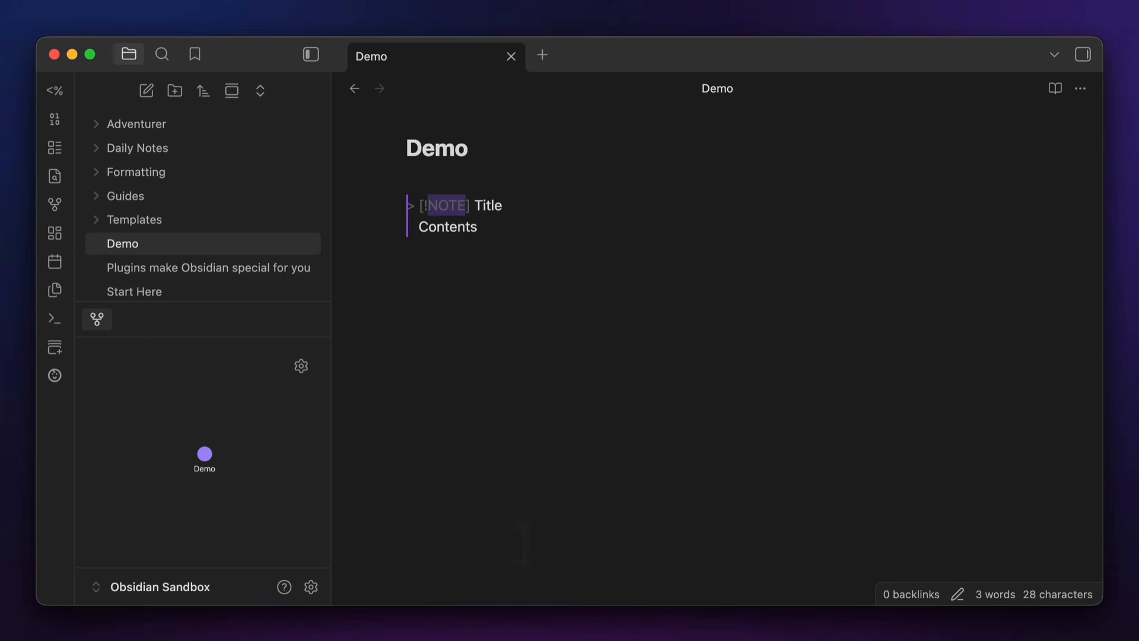
text(tip)
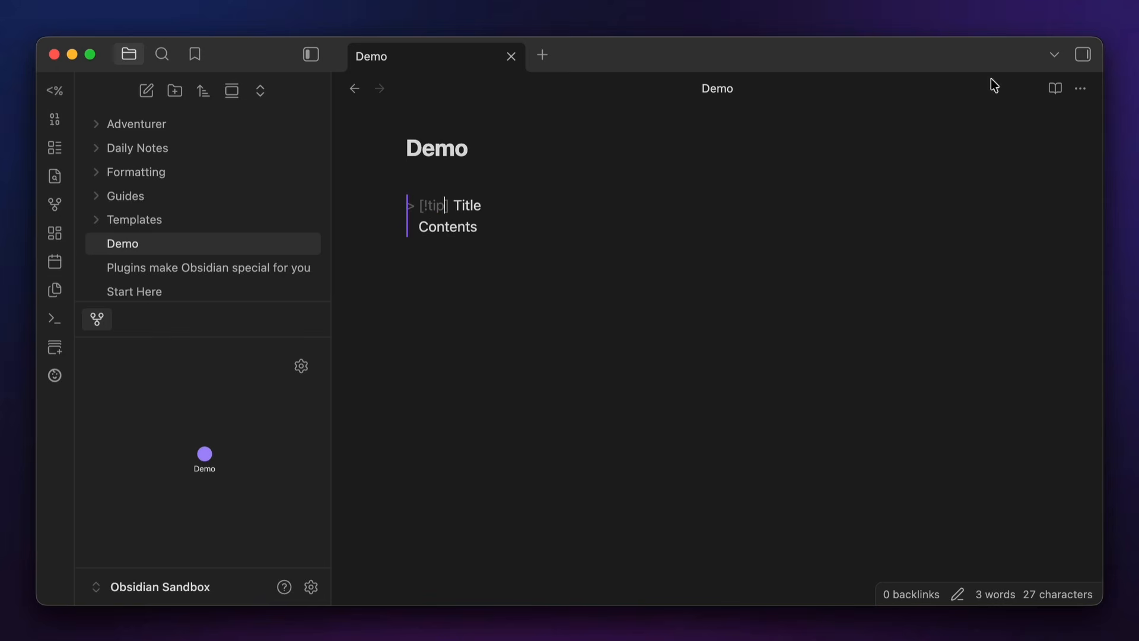
Step: Title the callout "Use Callouts" and replace its contents with "They're a great way to get some color in your notes."
double_click(468, 205)
text(Use Callouts)
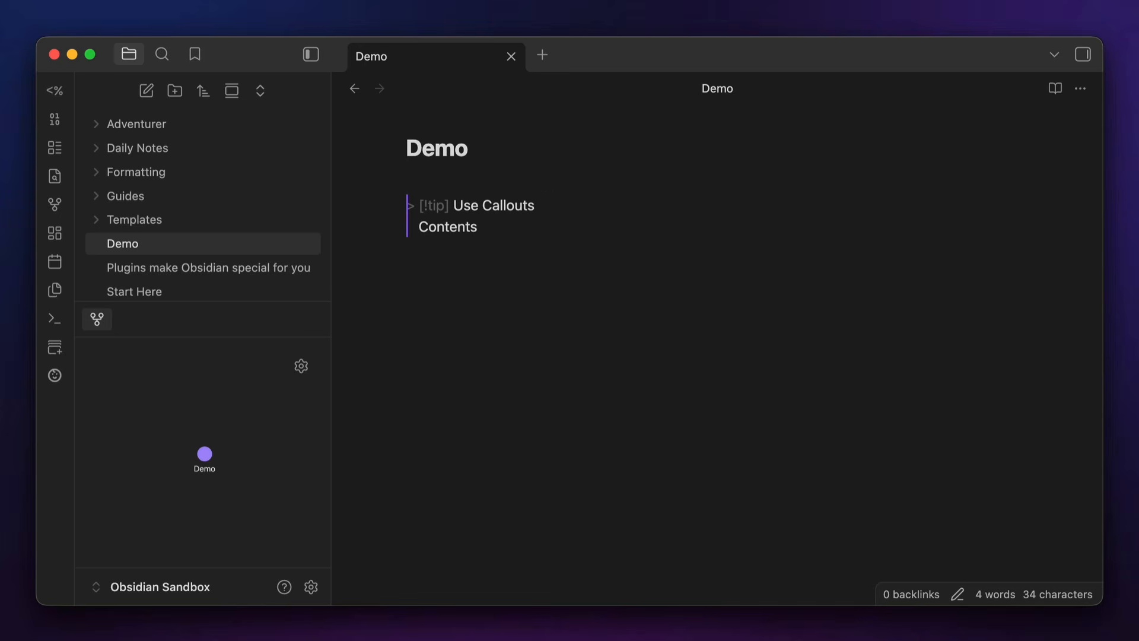
double_click(464, 227)
text(They're a great way)
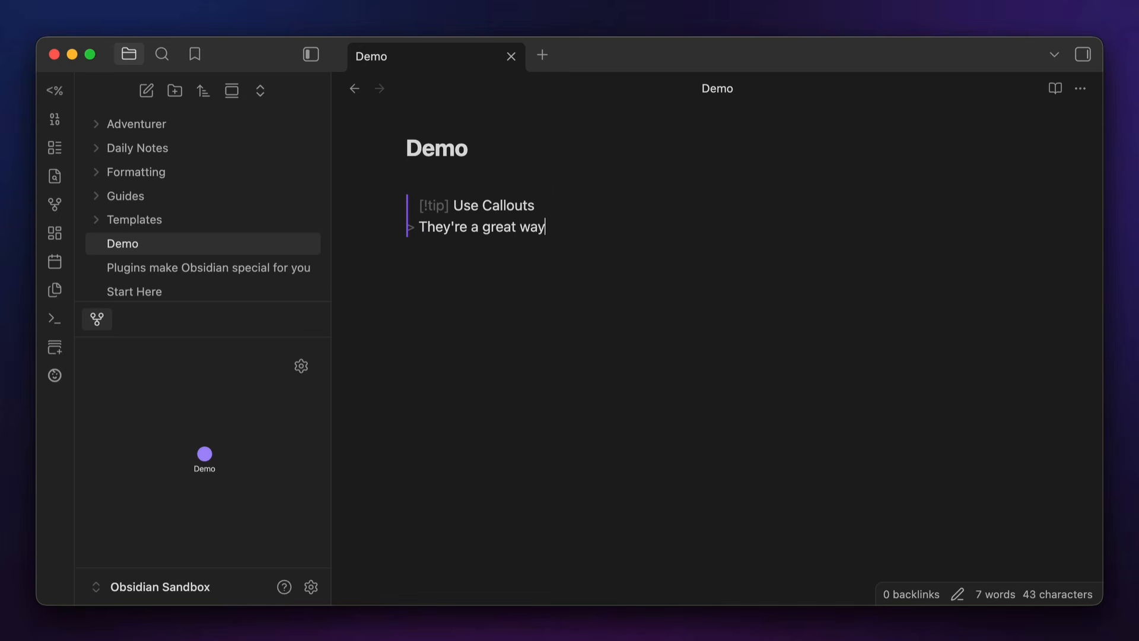
text( to get some color in your notes.)
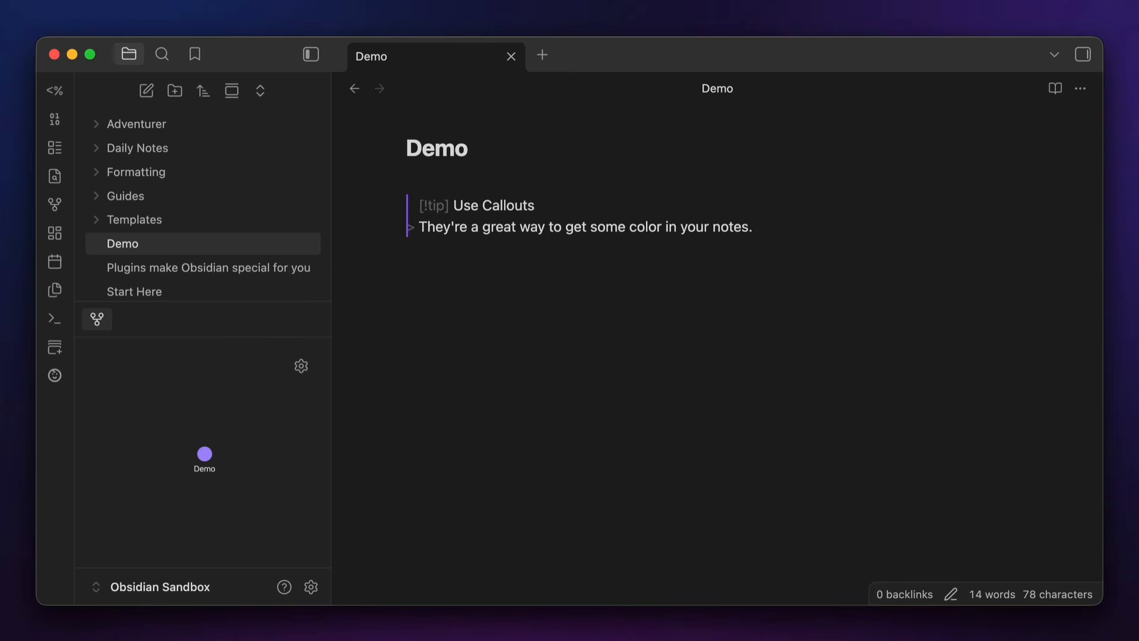
key(Down)
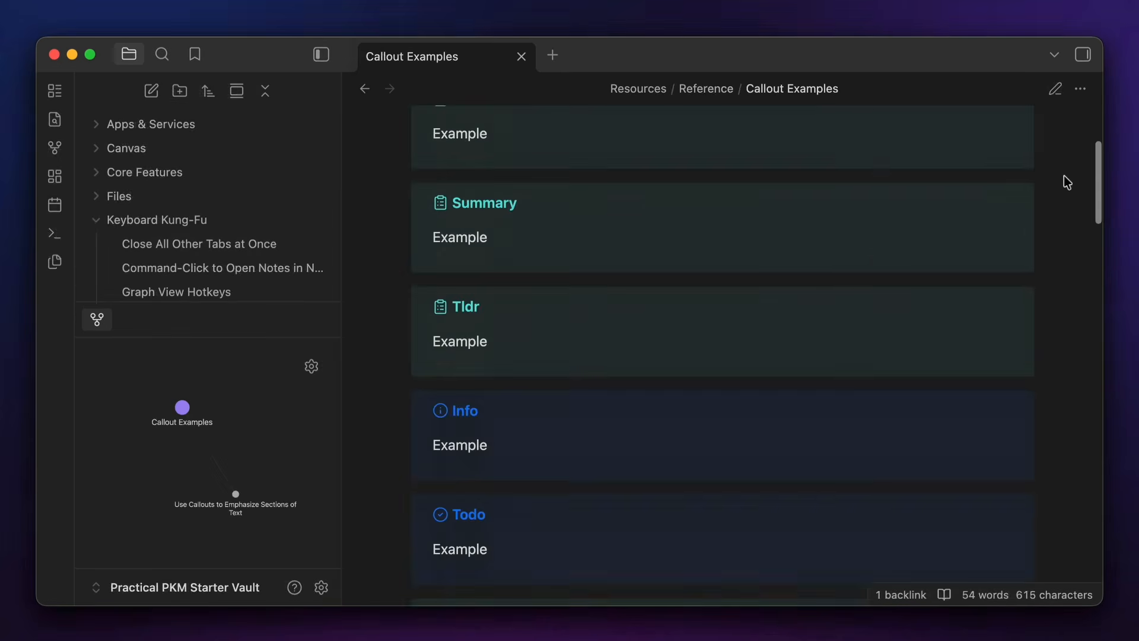
Step: Look through the callout types in the Callout Examples note and the description of the Callout Manager community plugin
scroll(1067, 182, down, 6)
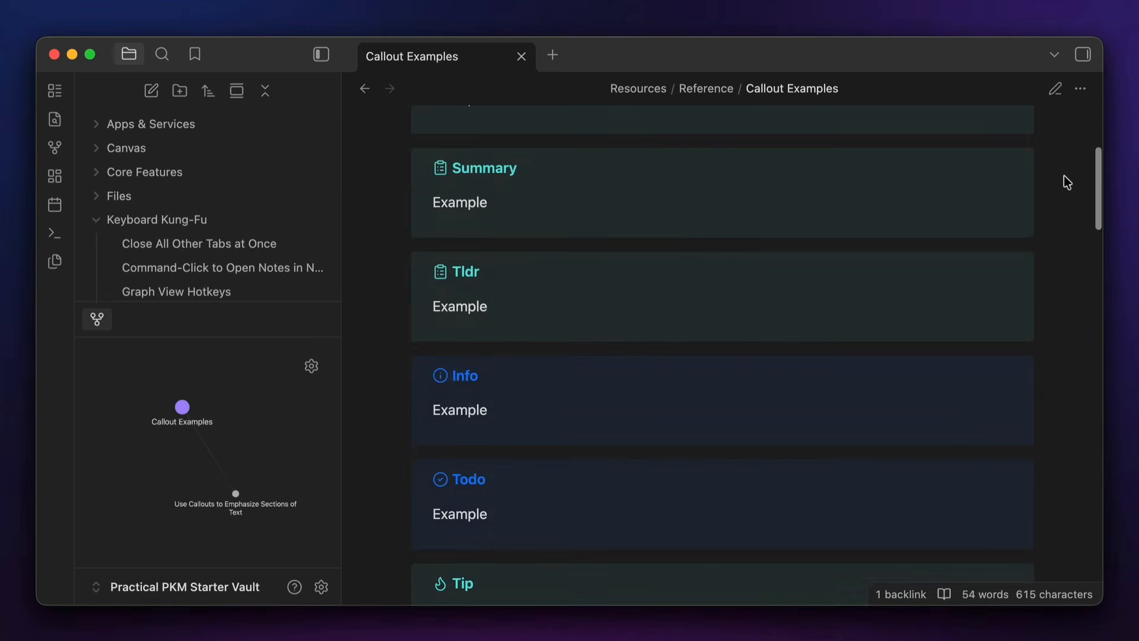
scroll(1067, 182, down, 8)
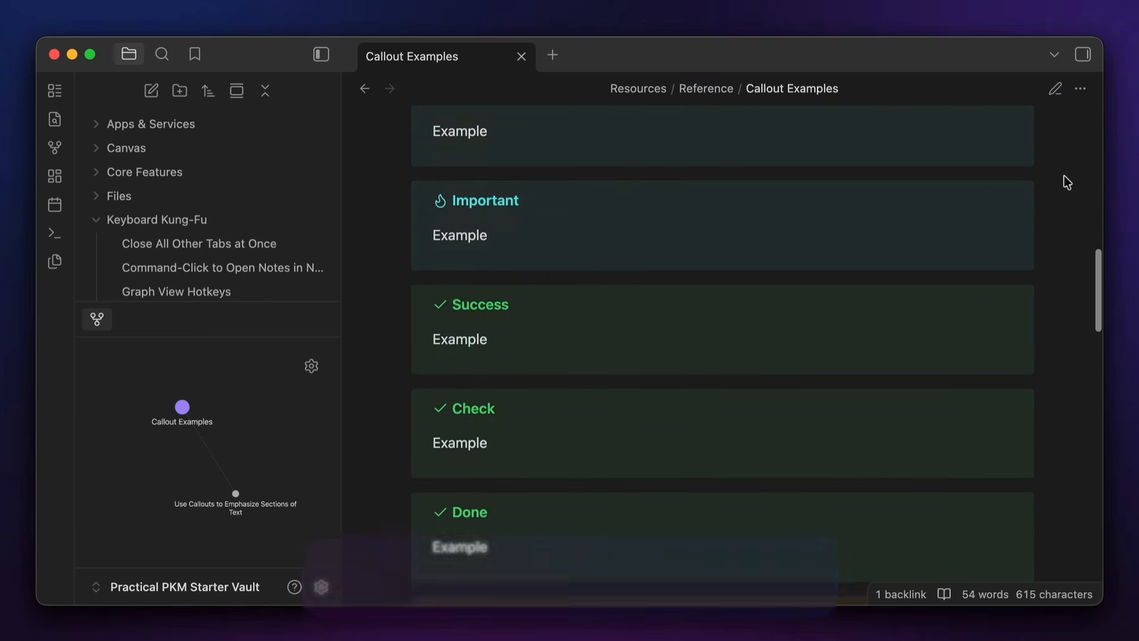
scroll(1067, 182, down, 10)
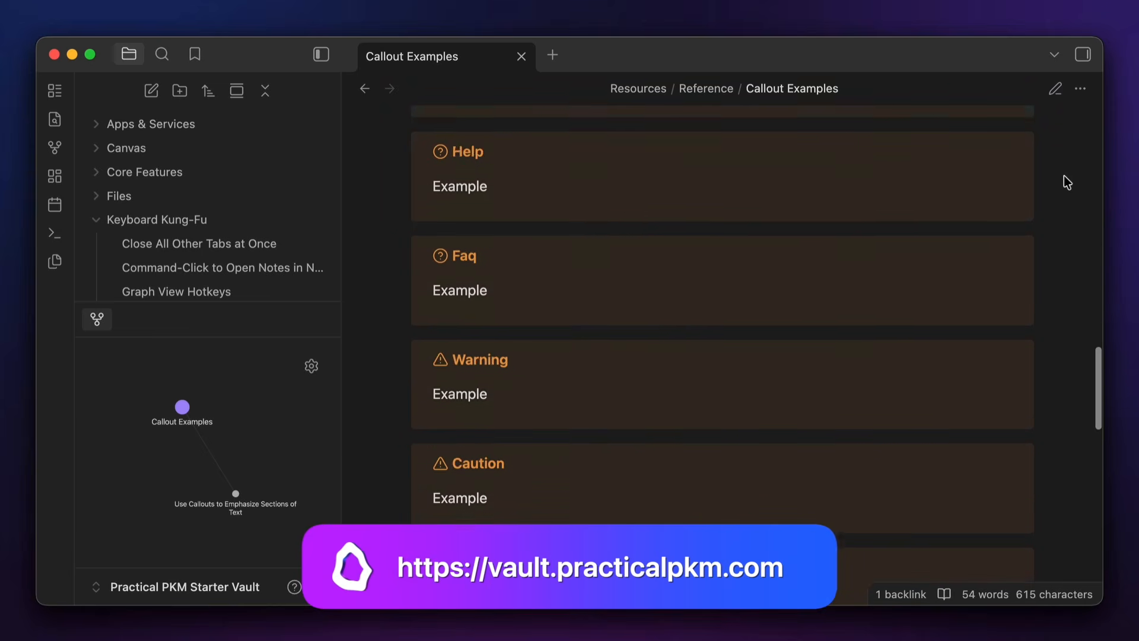
scroll(1067, 182, down, 5)
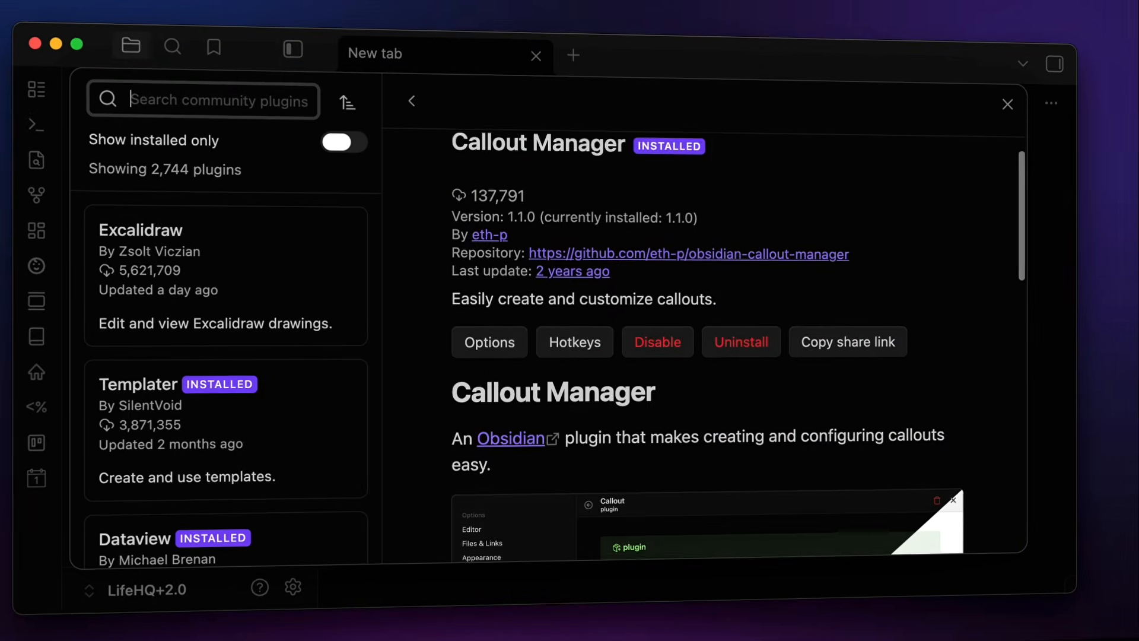
scroll(704, 344, down, 3)
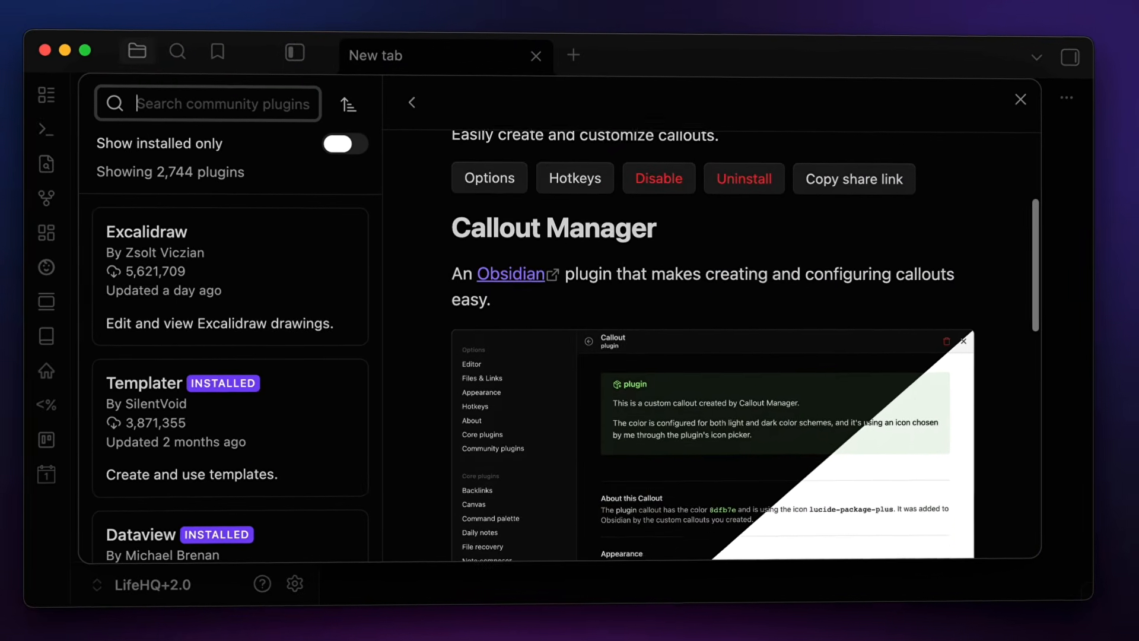
scroll(704, 344, down, 2)
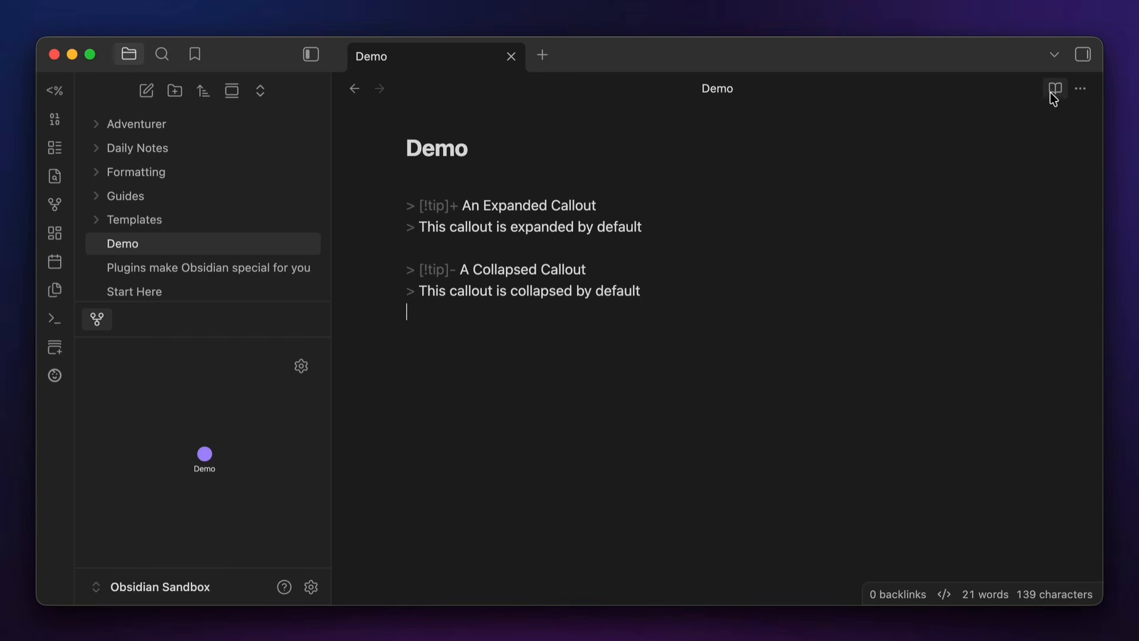
Step: Show the Demo note in reading view and expand the callout titled "A Collapsed Callout"
click(1055, 89)
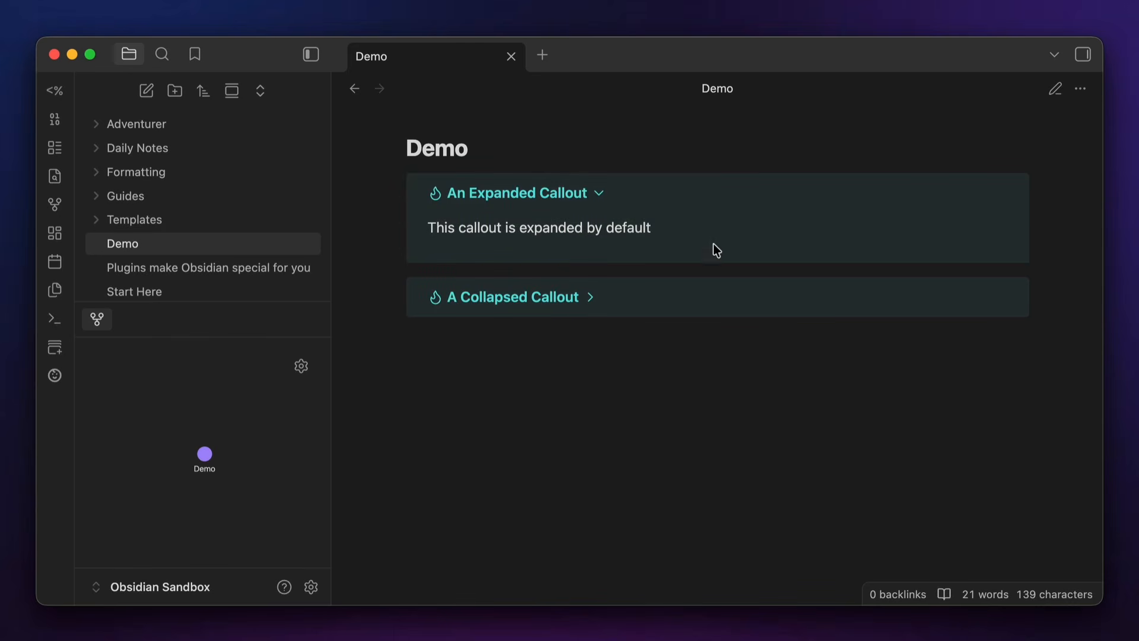
click(592, 297)
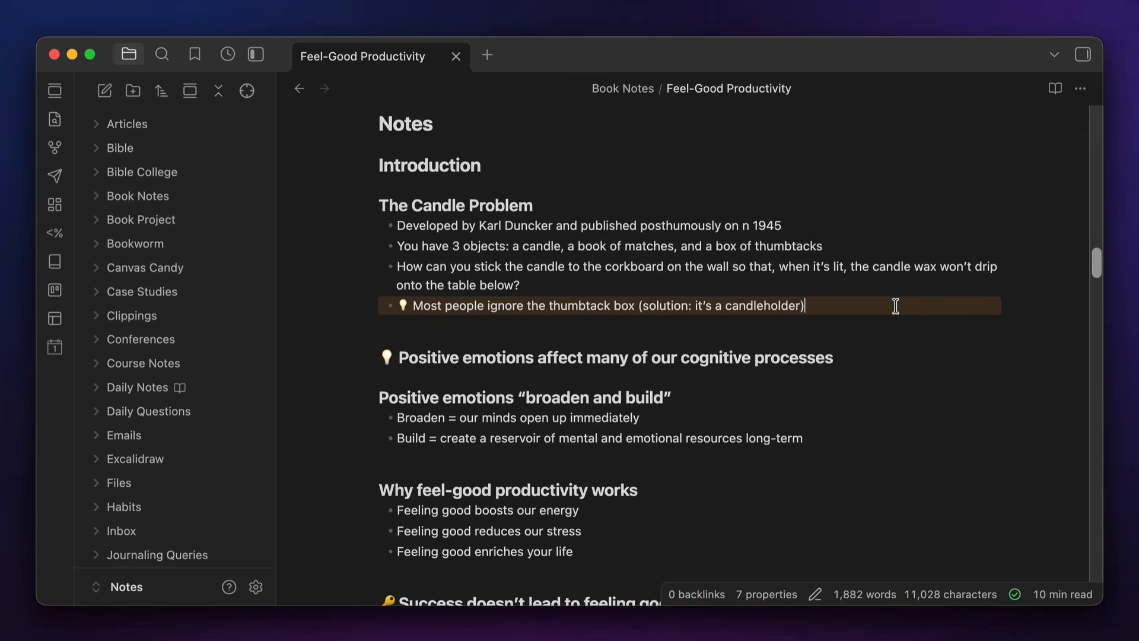
Step: Extract the heading "The Candle Problem" and its bullets from the Feel-Good Productivity note into a note named "The Candle Problem"
drag(893, 305, 375, 205)
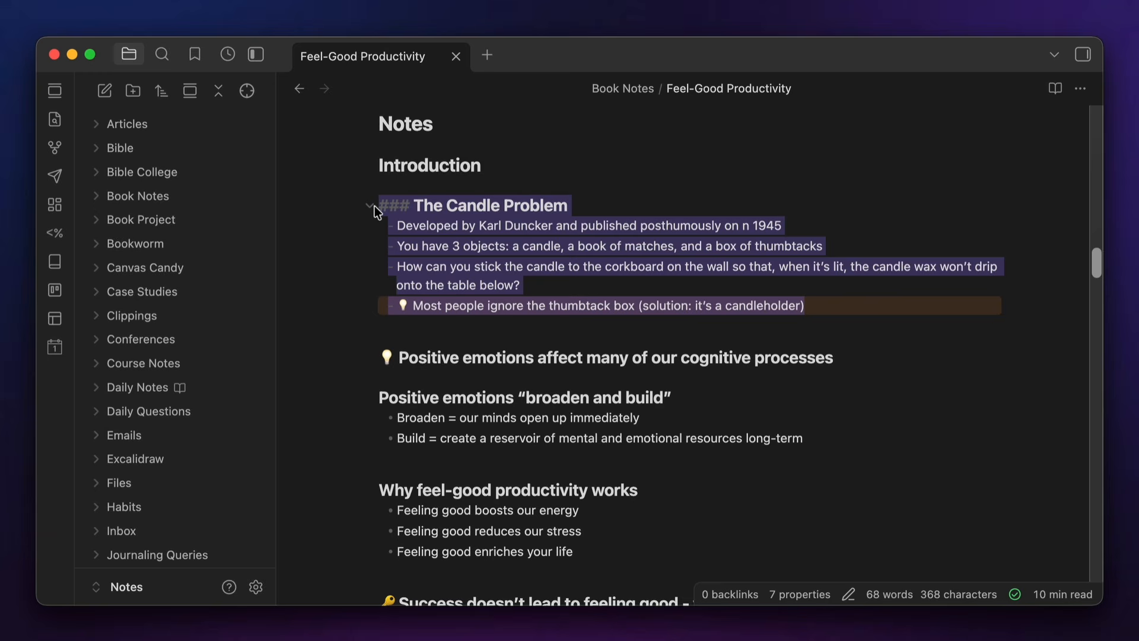
key(super+p)
text(Ex)
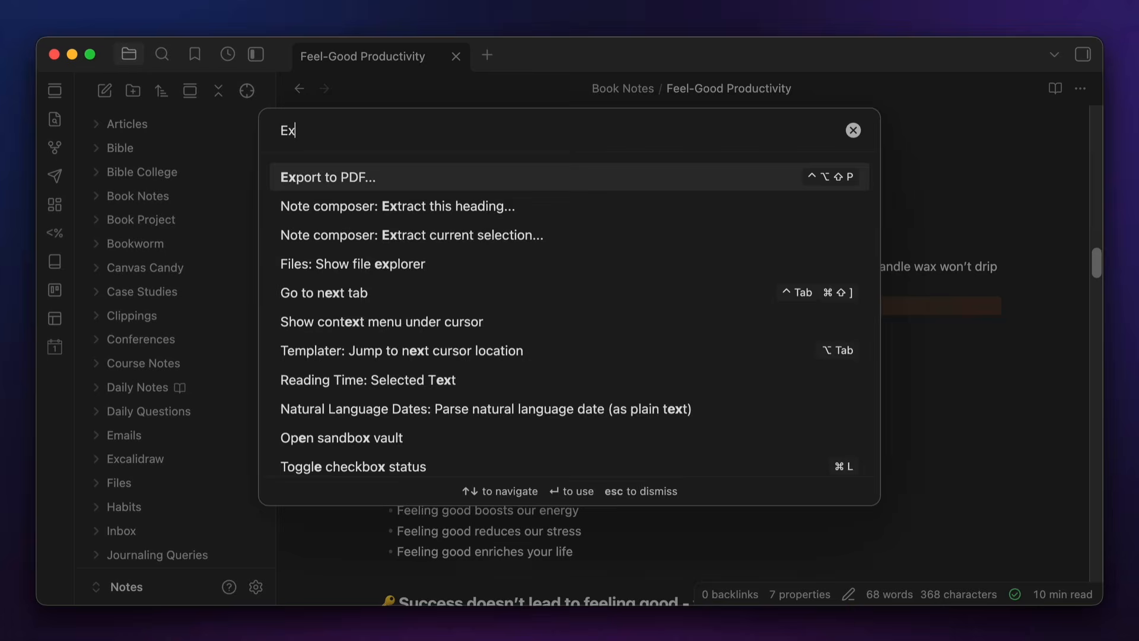
text(tract)
key(Down)
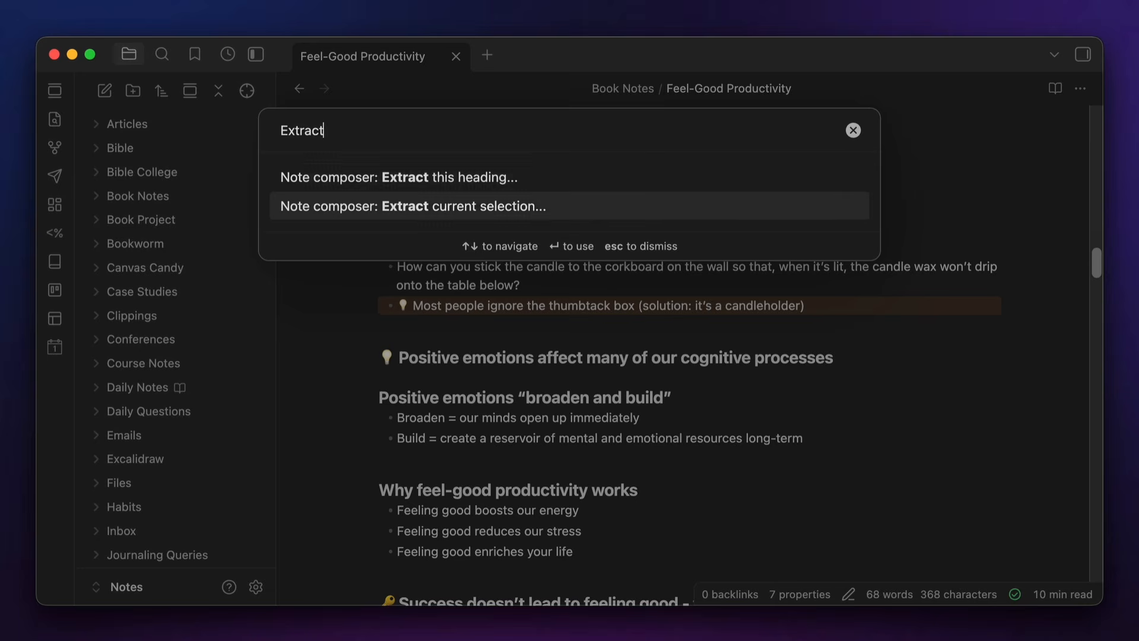
key(Return)
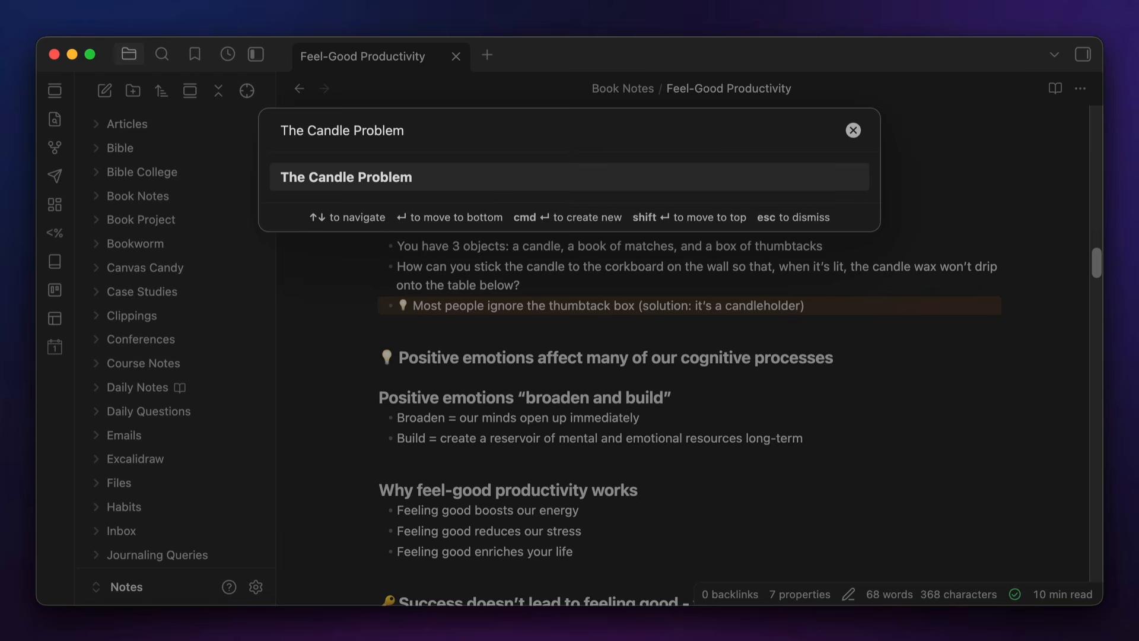
key(Return)
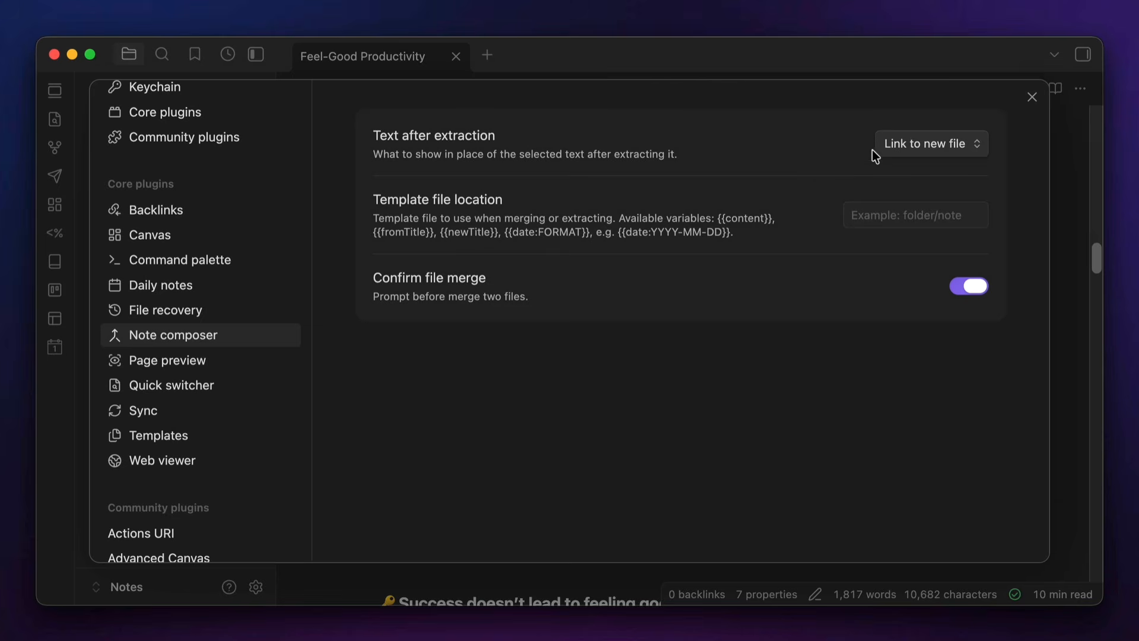
Step: Show the available choices for the text left after extraction in the Note composer settings
click(901, 145)
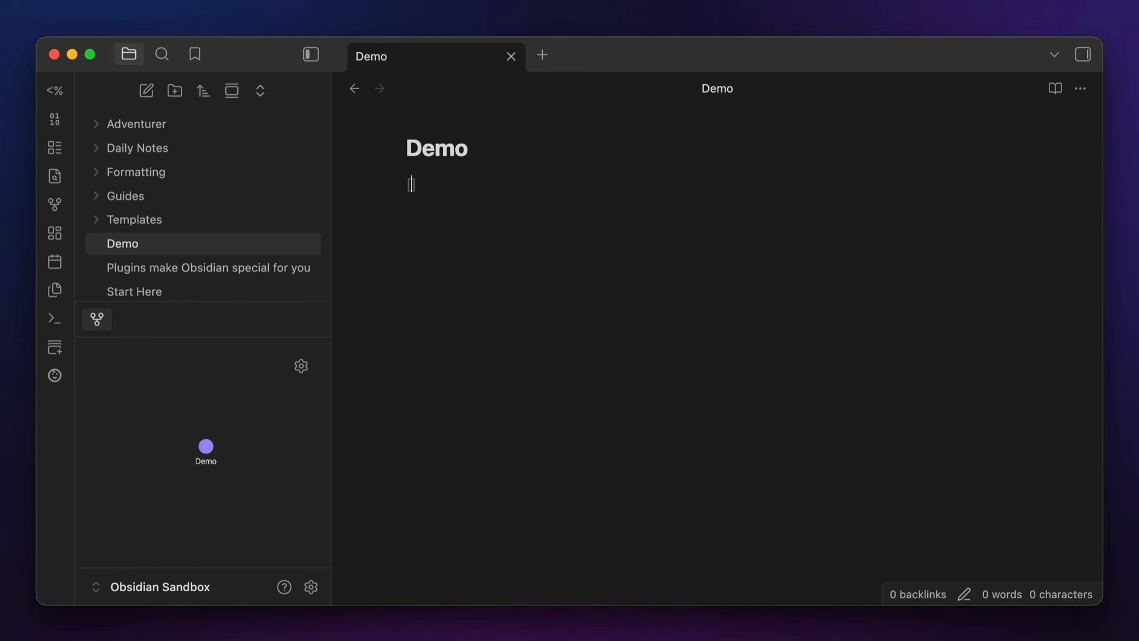
Step: Link the Demo note to the "Wild community plugins" heading of "Plugins make Obsidian special for you" and follow the link
text([[)
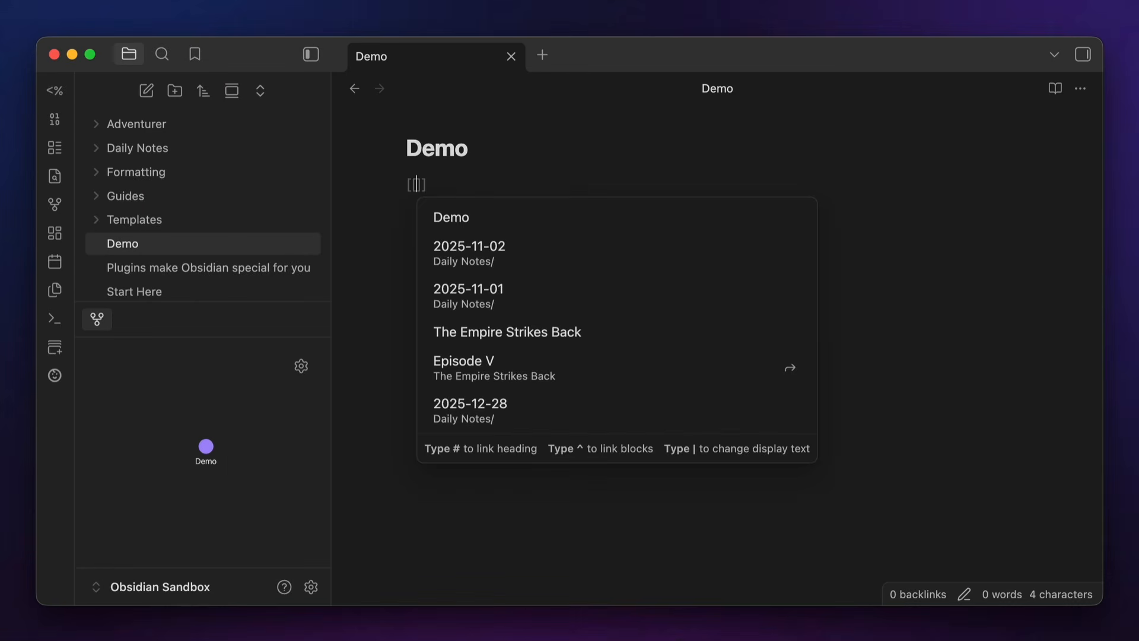
text(Plugins)
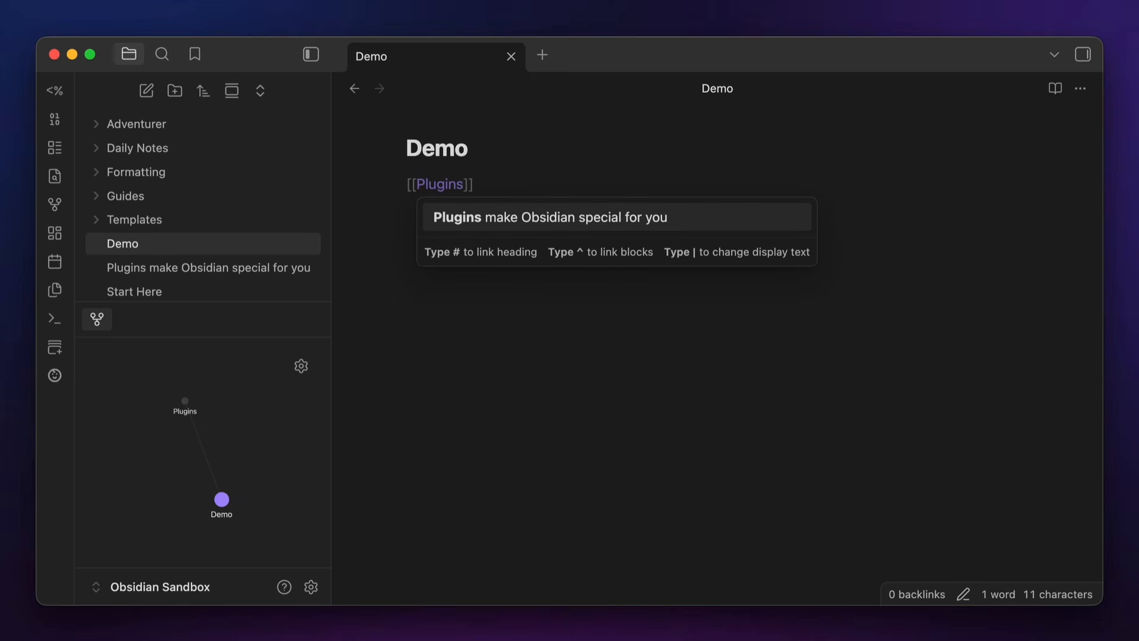
text(#)
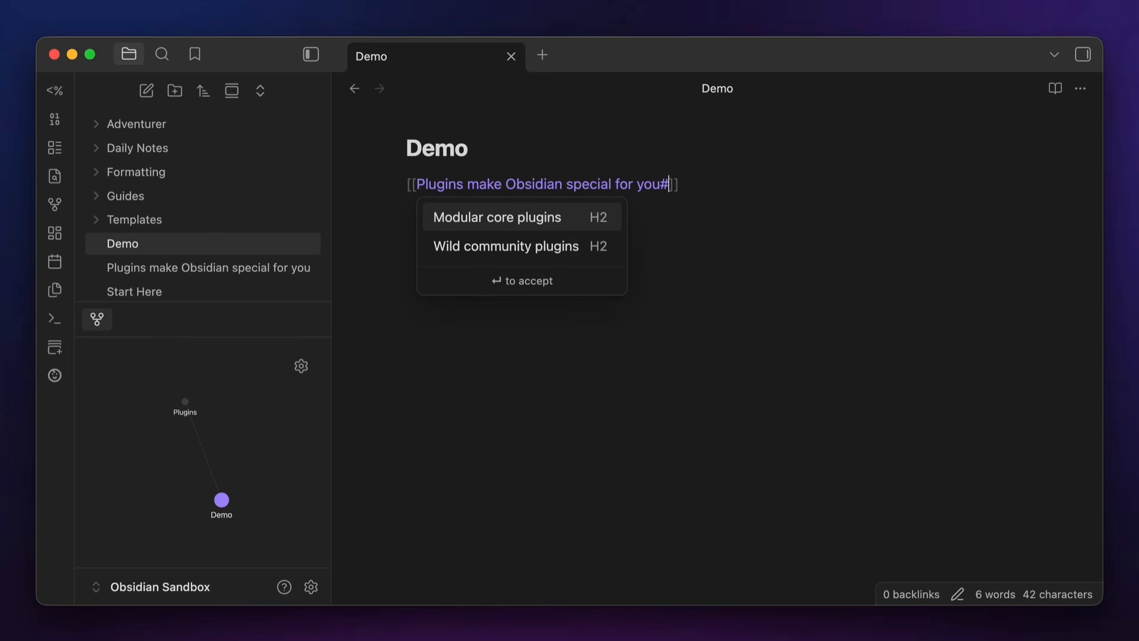
key(Down)
key(Return)
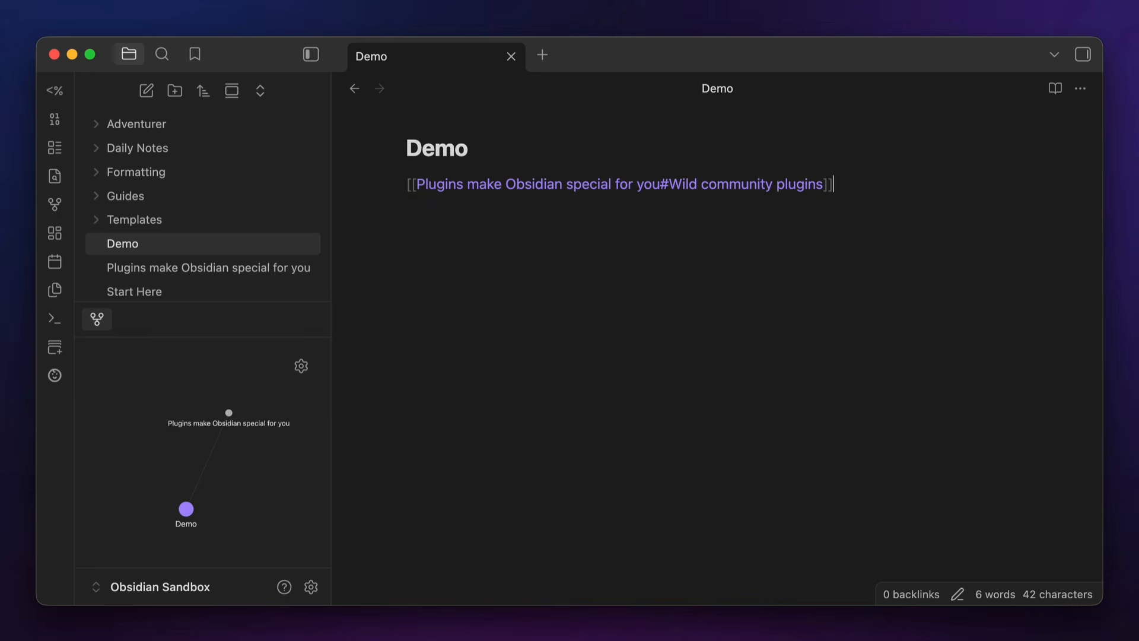
key(Return)
click(773, 185)
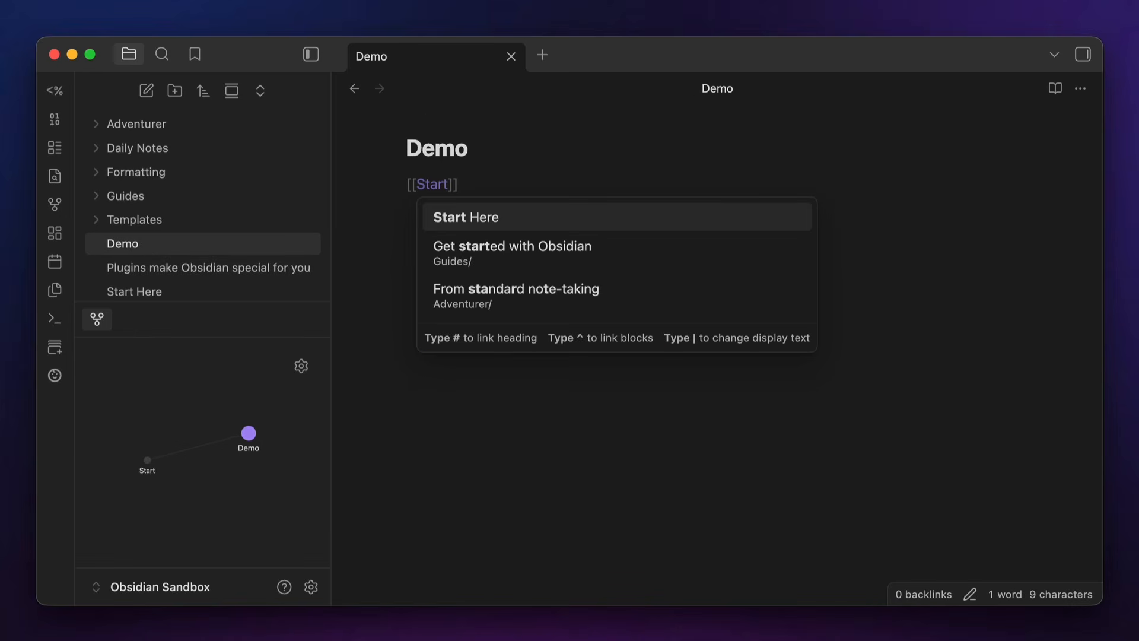
Step: Link the Demo note to the block "I've used note-taking apps like Evernote and OneNote" in the Start Here note
text(Here^)
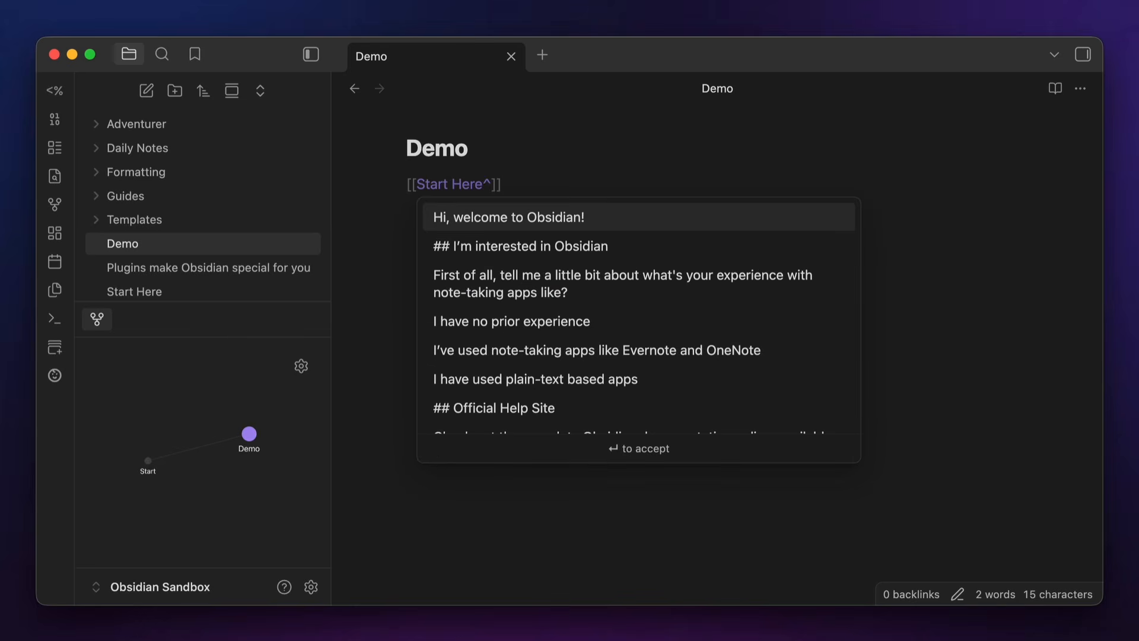
key(Down)
key(Down)
key(Down)
key(Down)
key(Return)
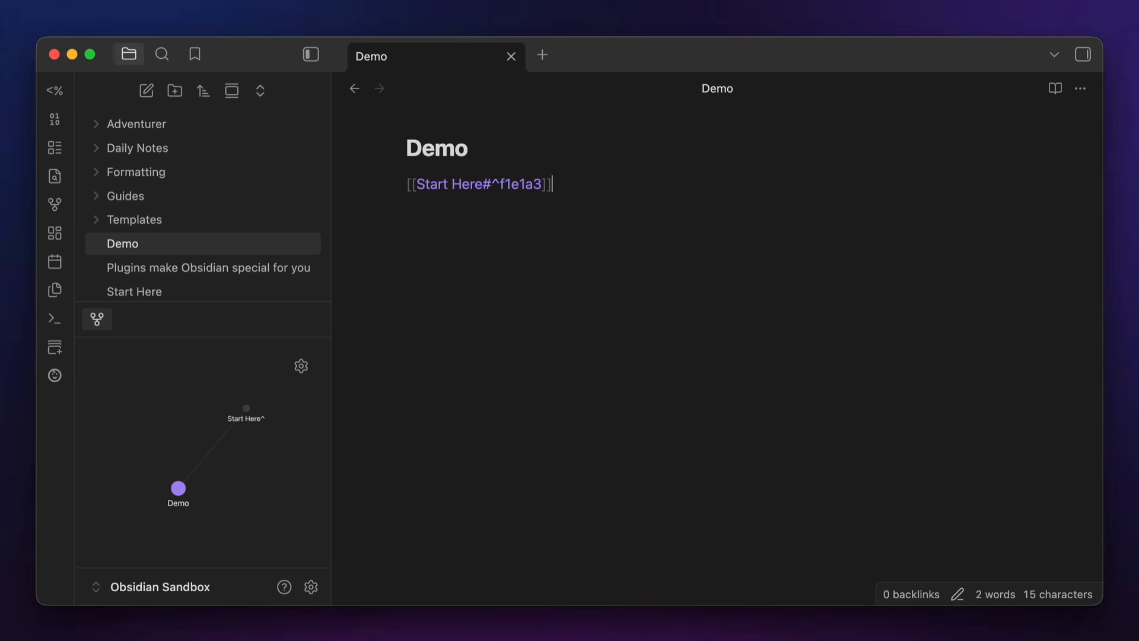